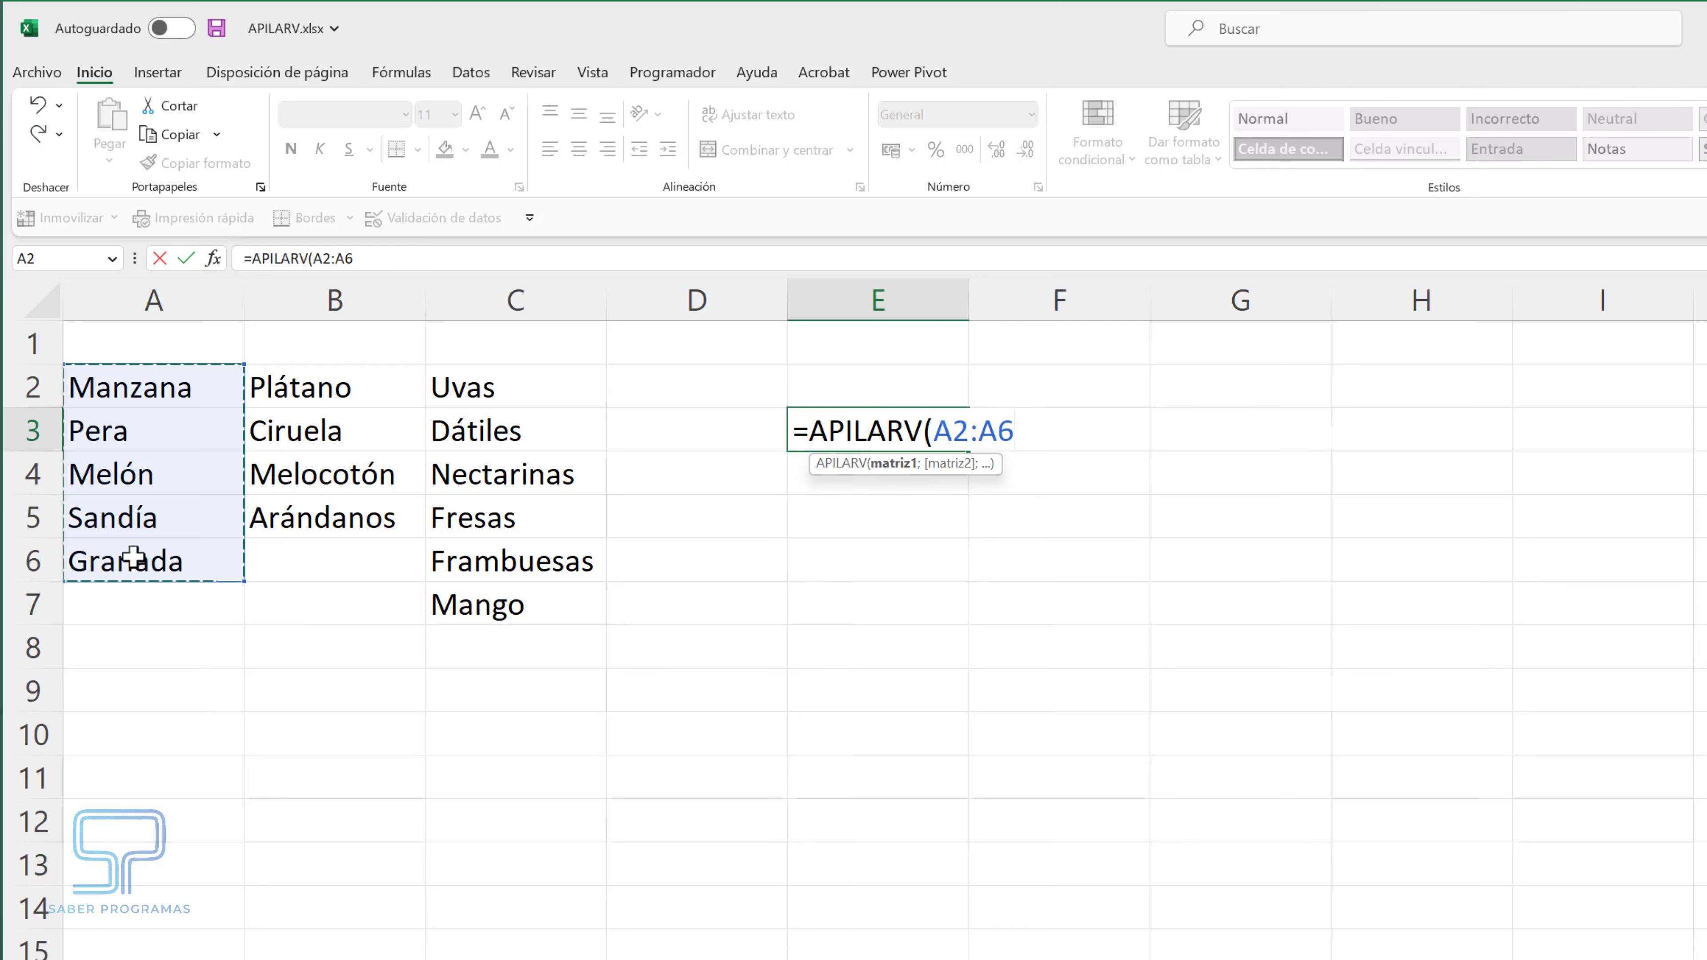
Complete the APILARV formula in E3 by adding the ranges B2:B5 and C2:C7 after A2:A6.
text(;)
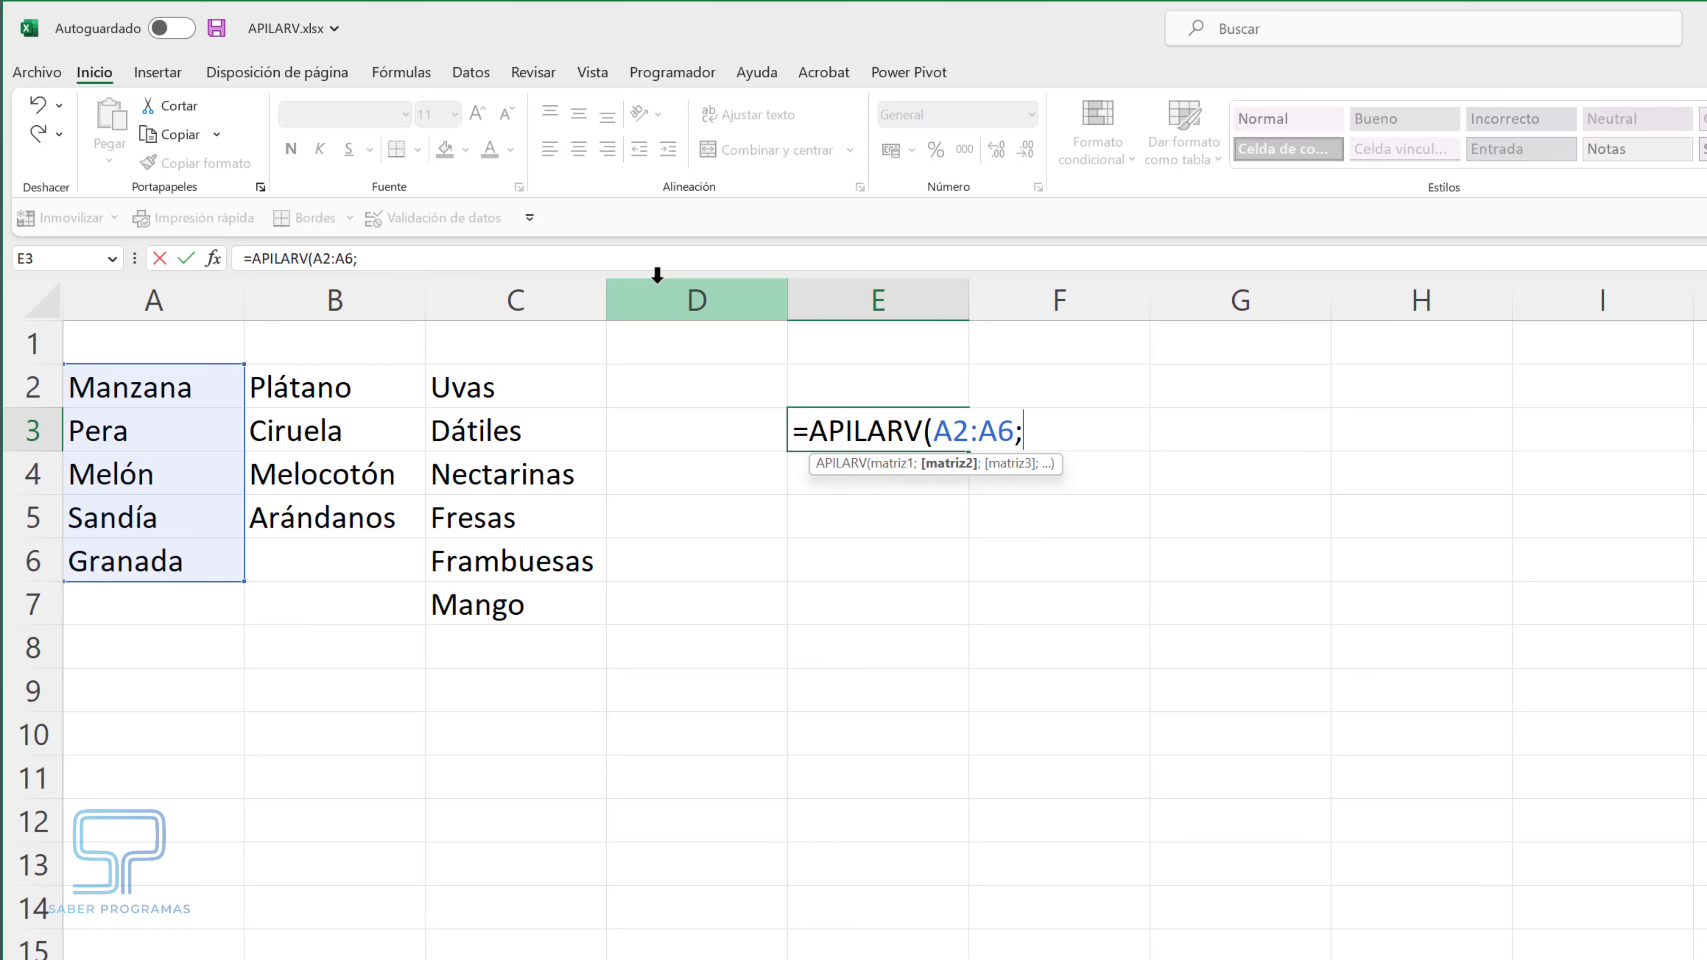
drag(350, 393, 329, 511)
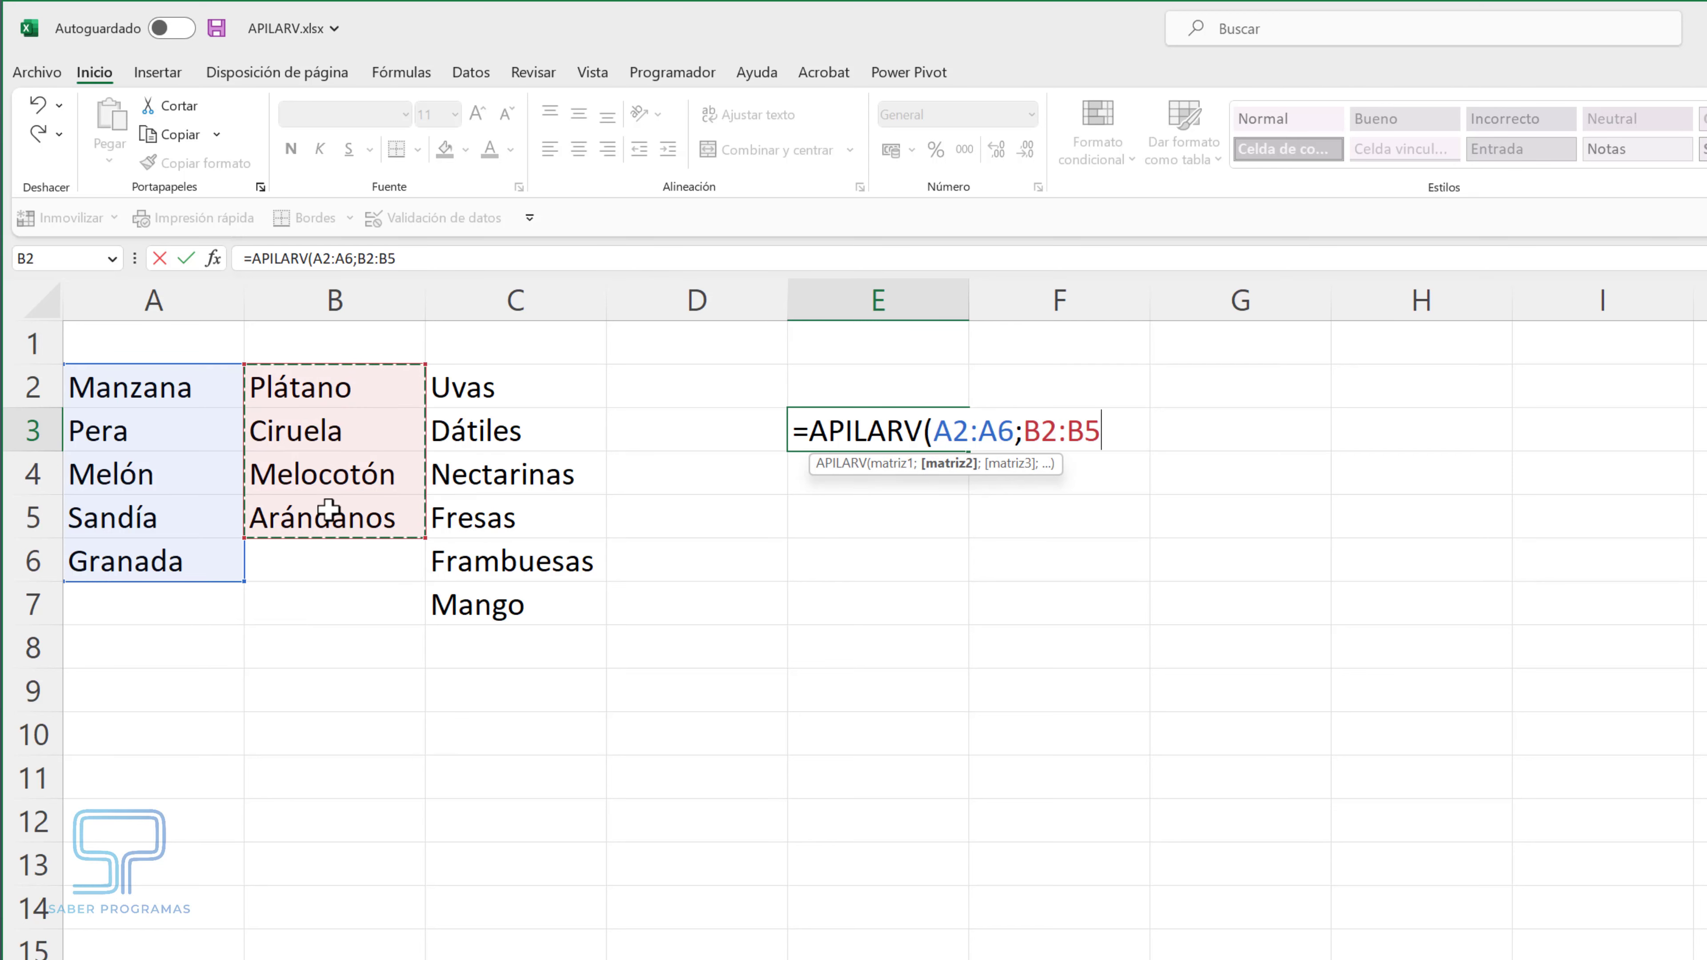
text(;)
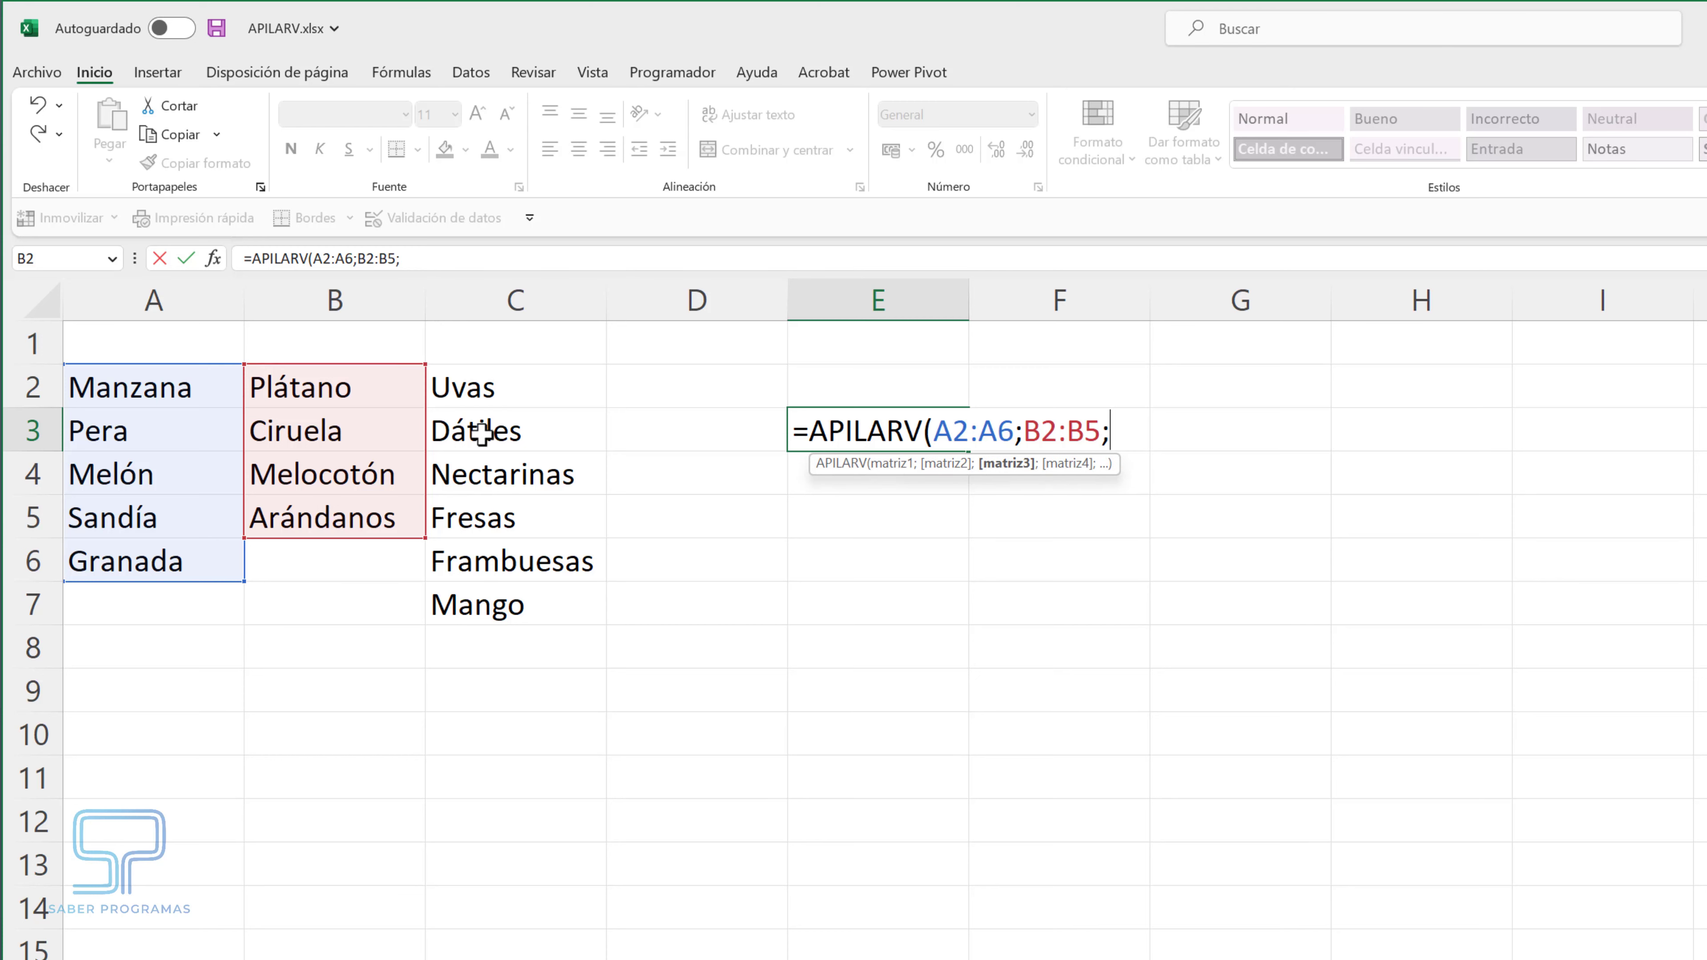
drag(484, 389, 490, 589)
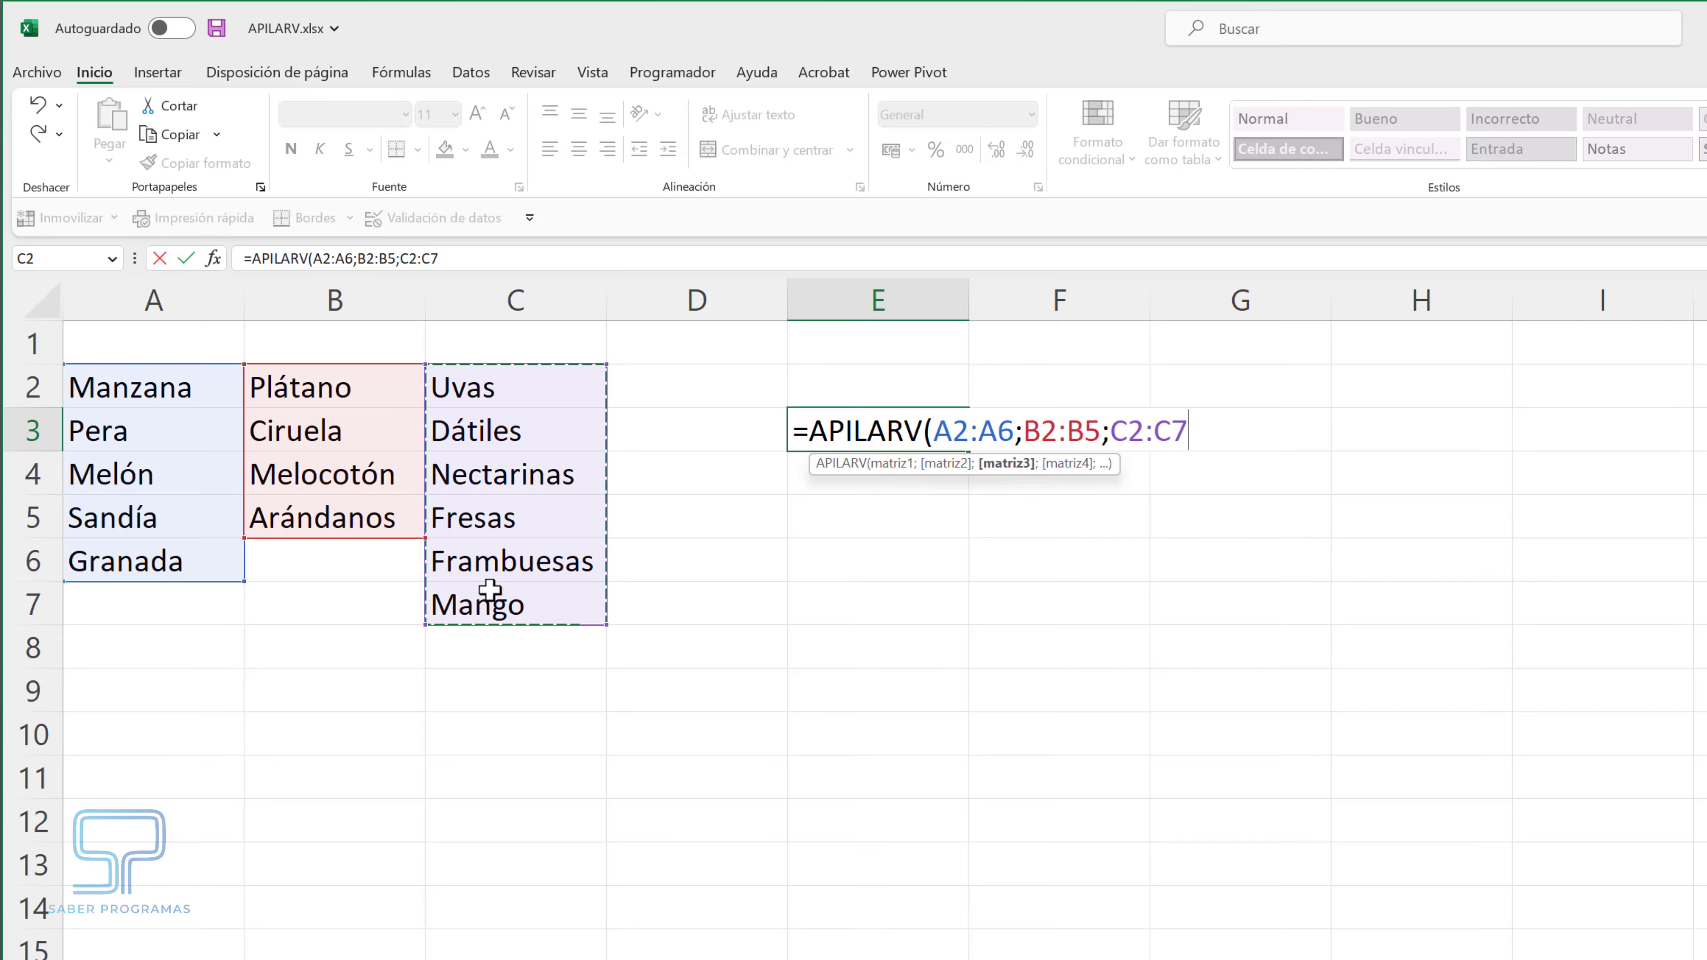
key(Return)
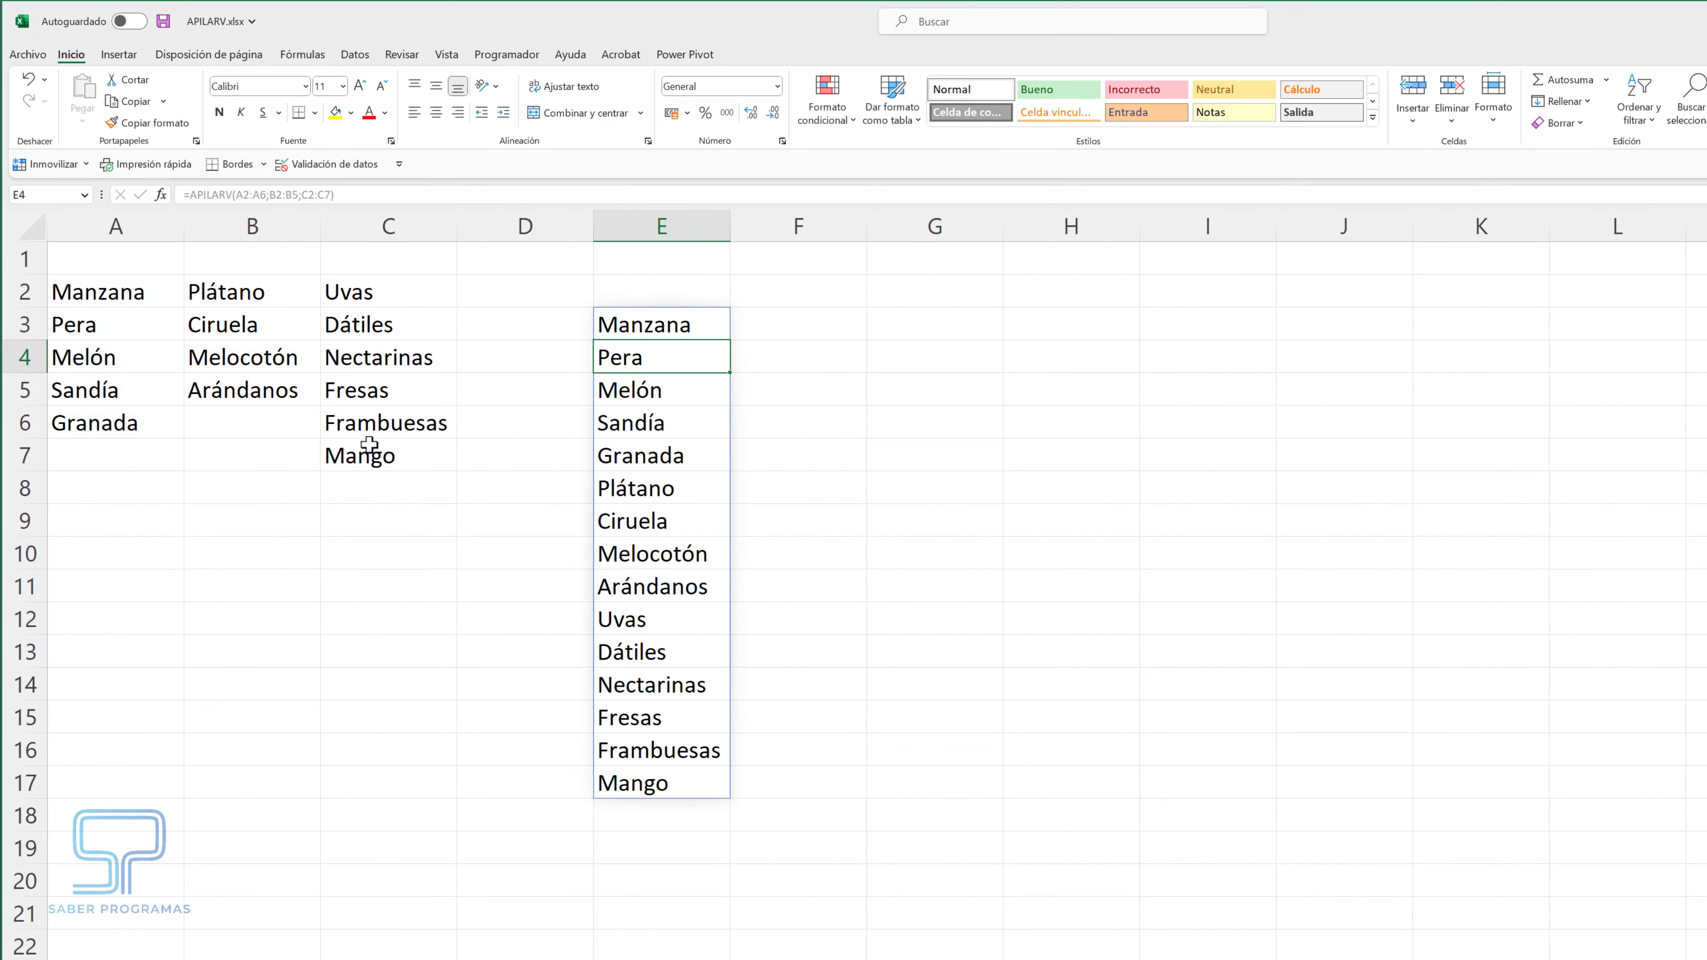
click(830, 925)
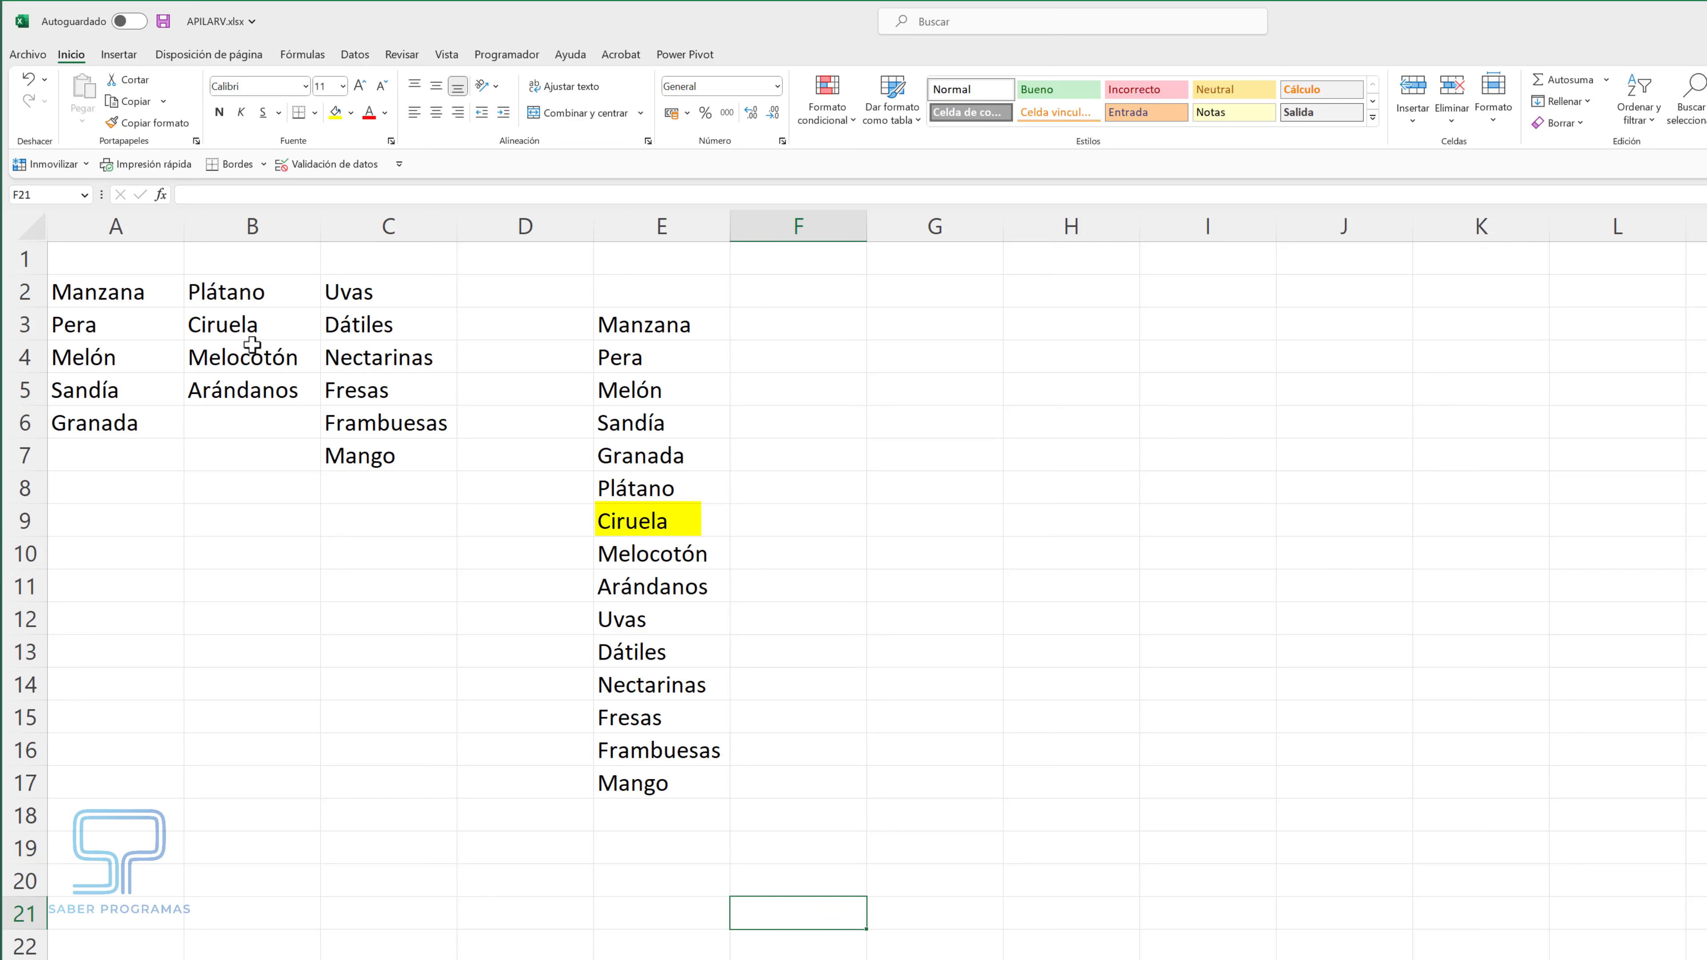
Replace Ciruela in cell B3 with Mango.
click(248, 328)
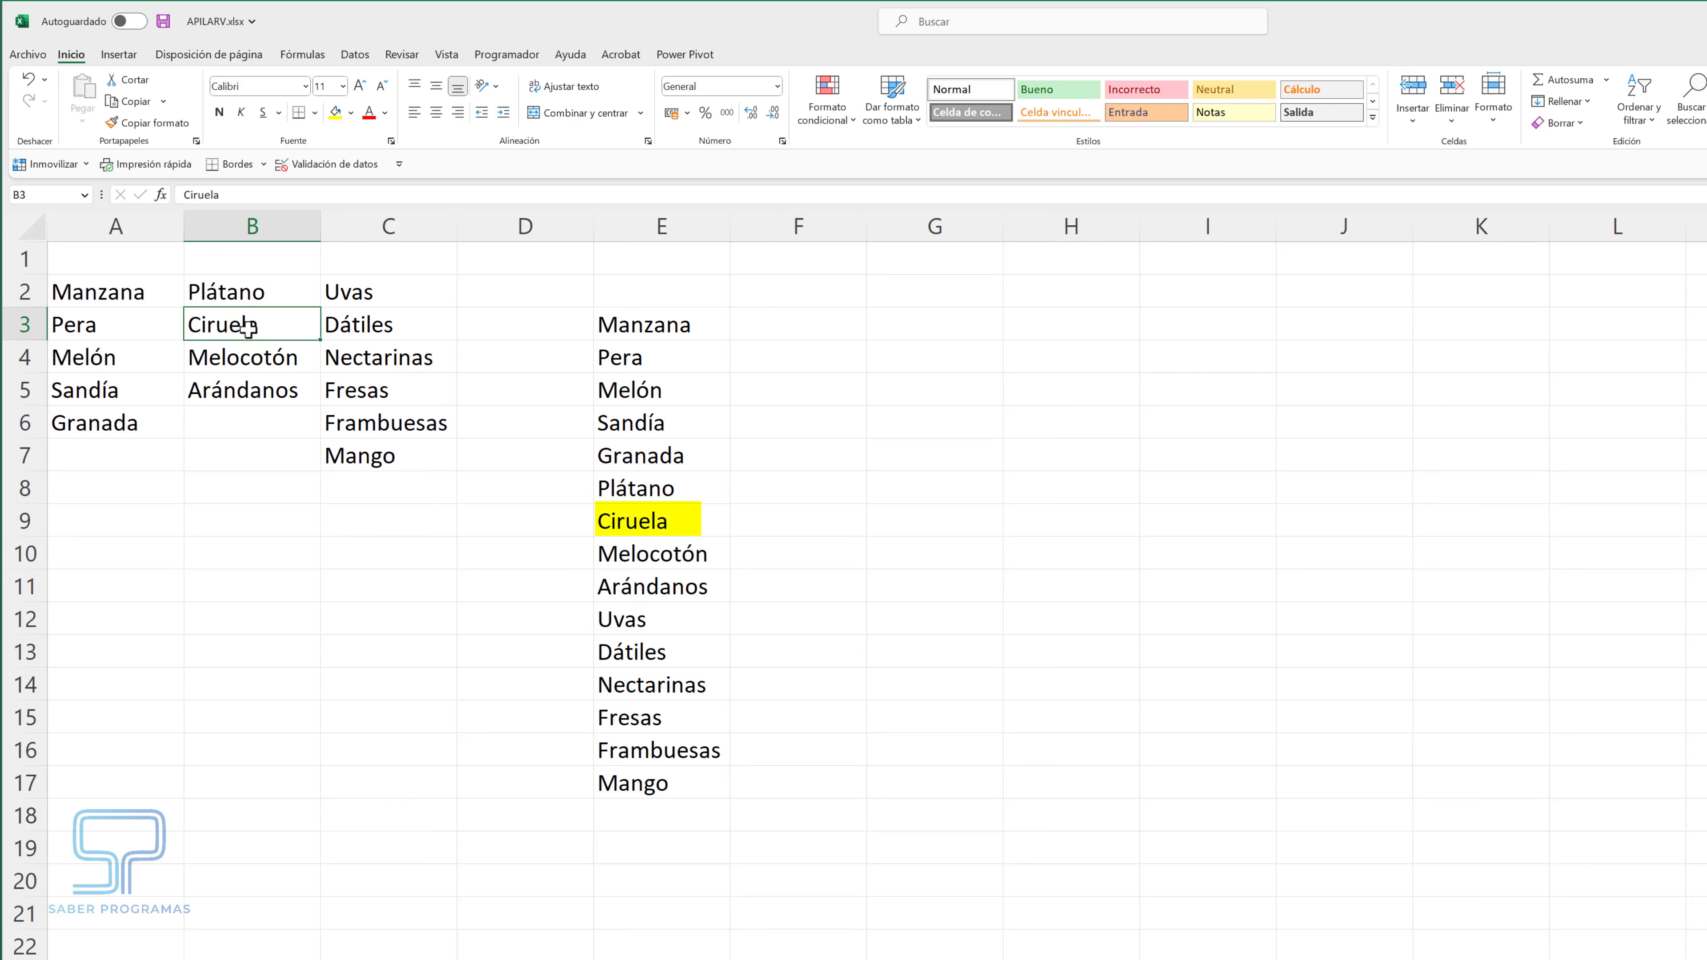
text(Mango)
key(Return)
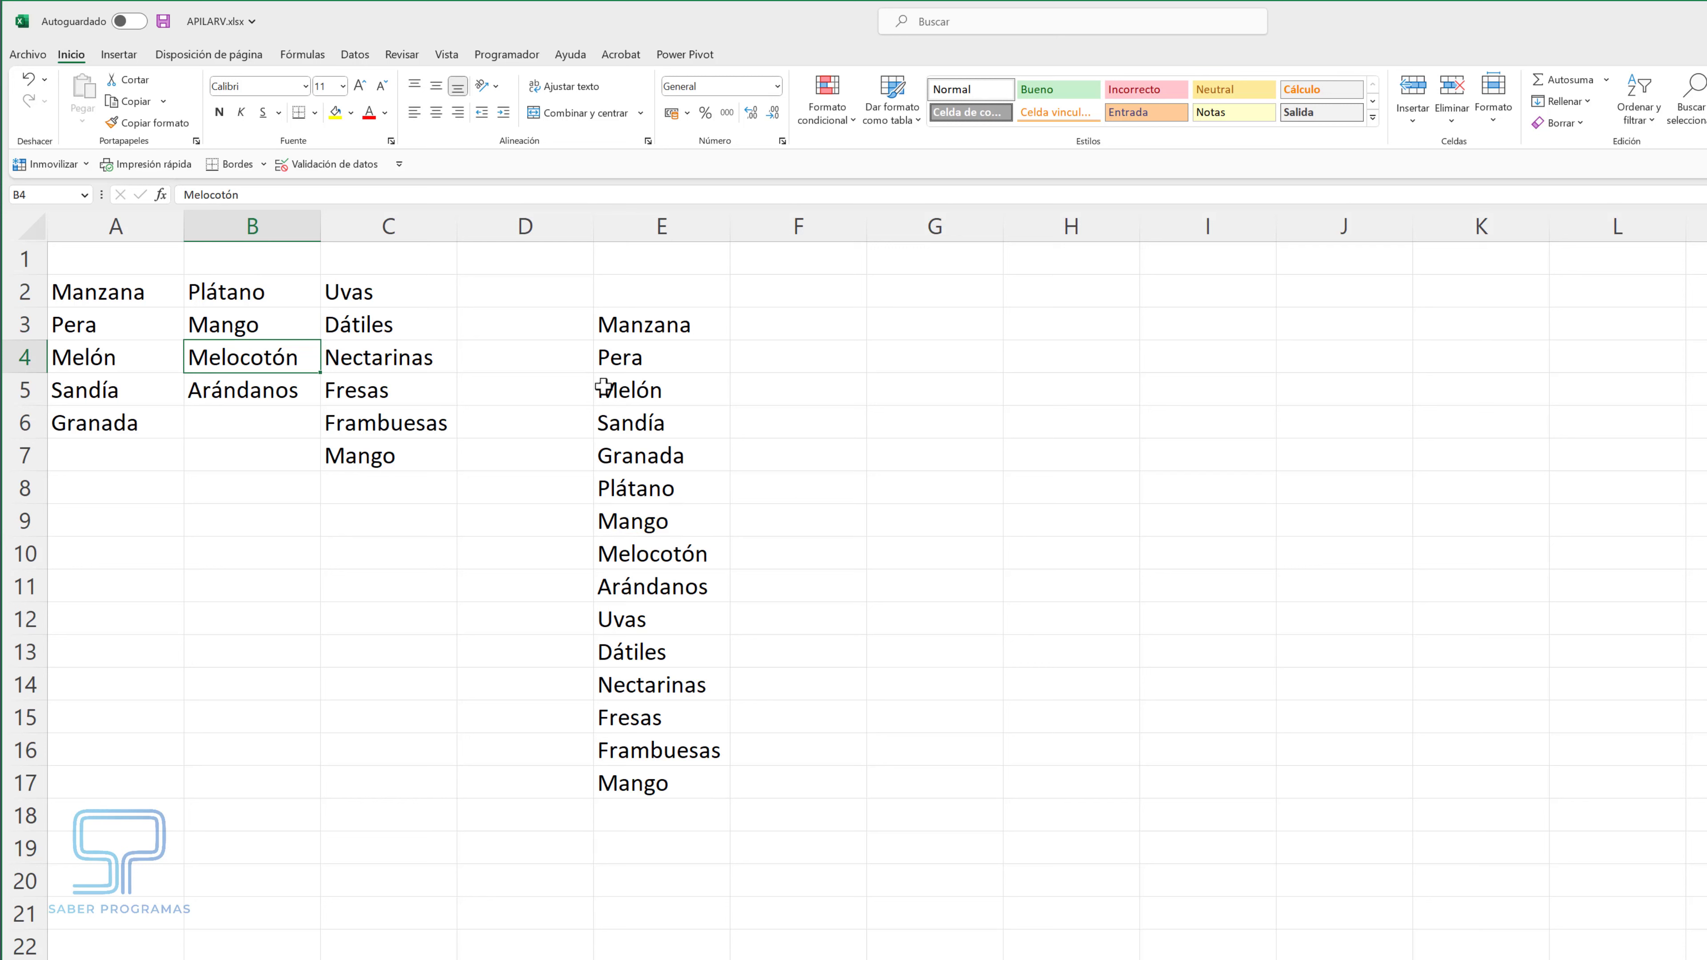
Wrap the APILARV formula in E3 in the ORDENAR function so the stacked fruit list is sorted.
click(616, 326)
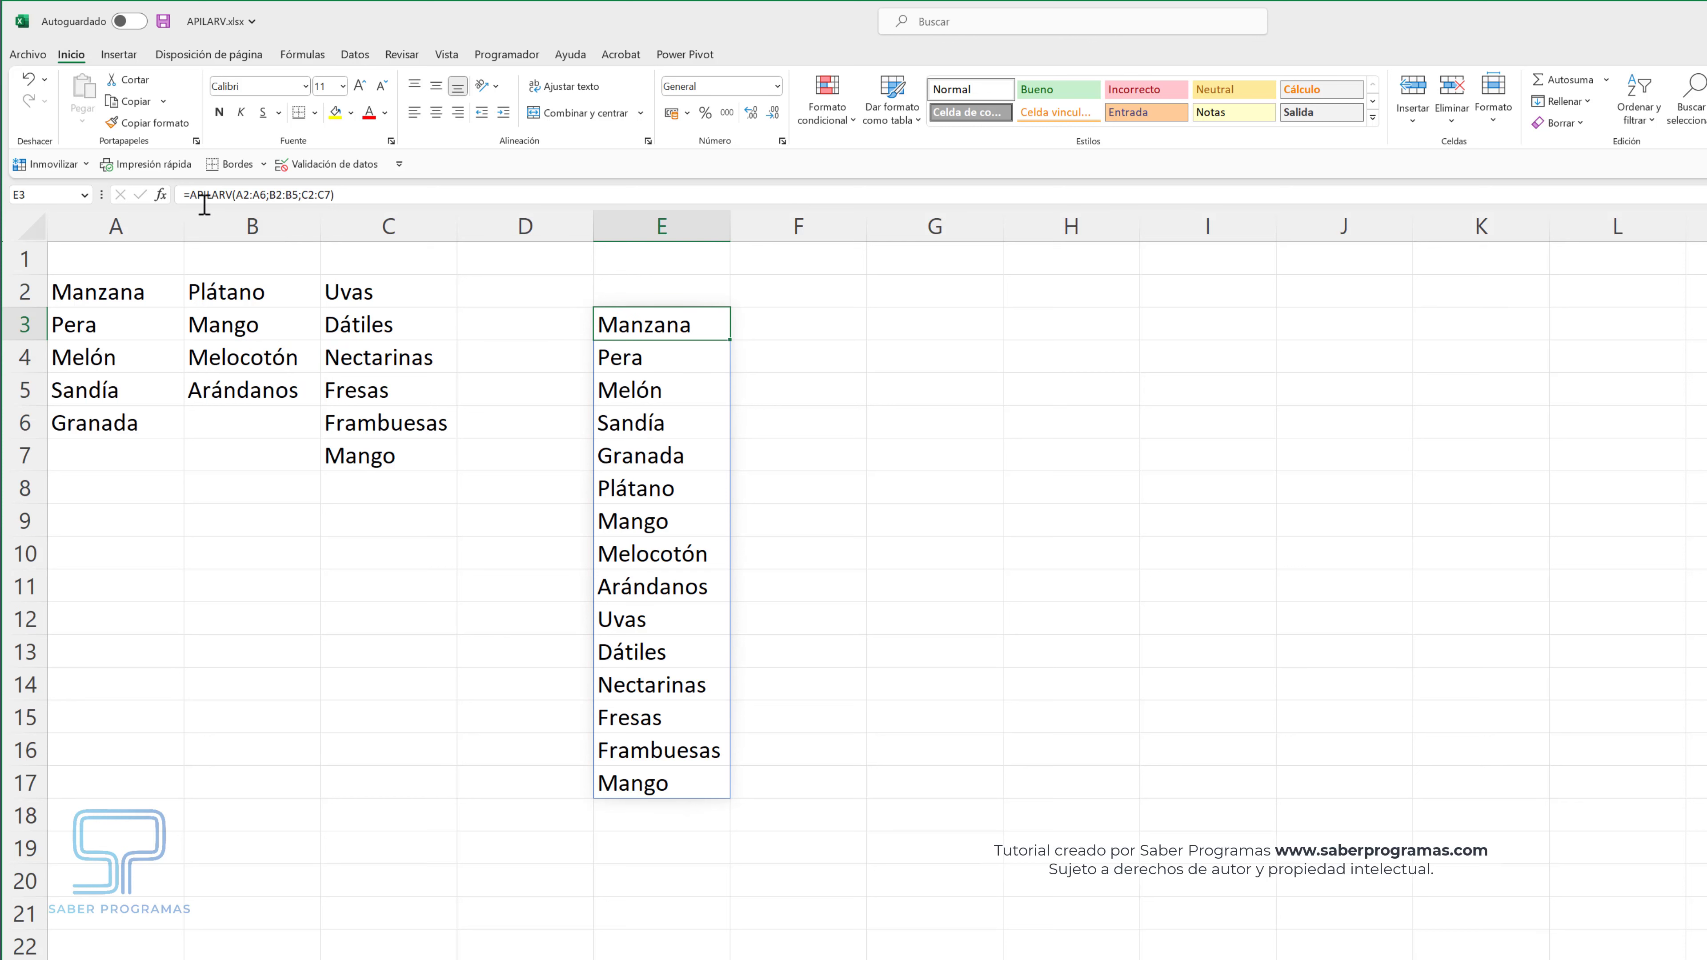
click(192, 199)
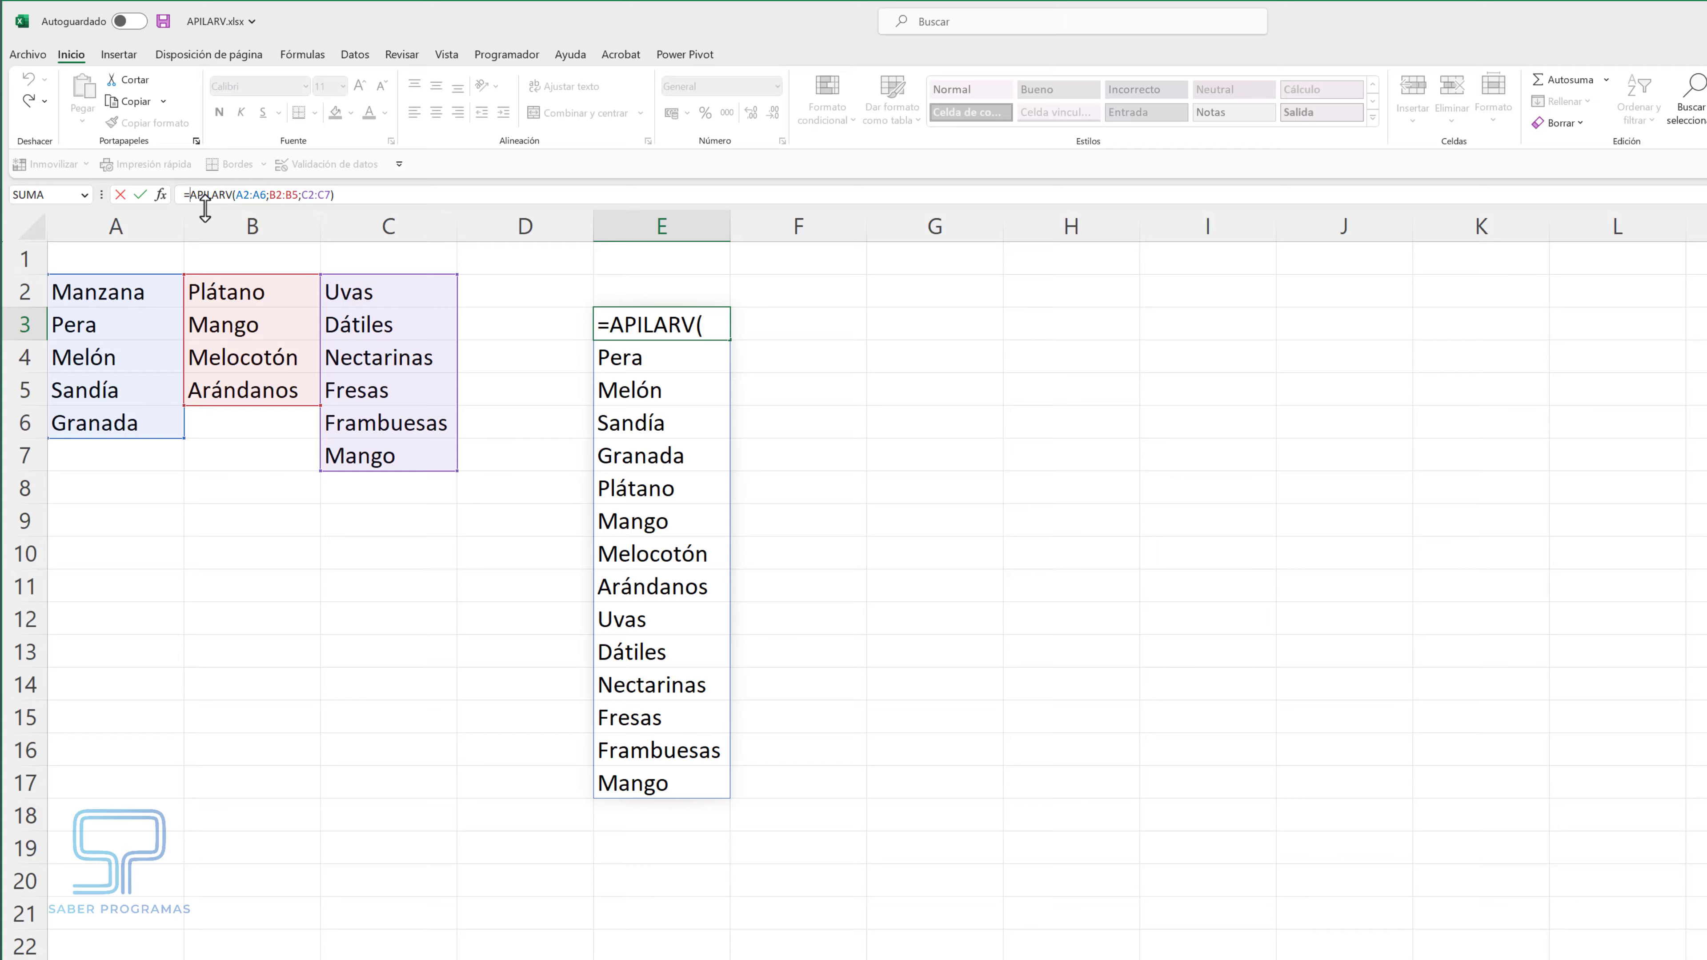
text(o)
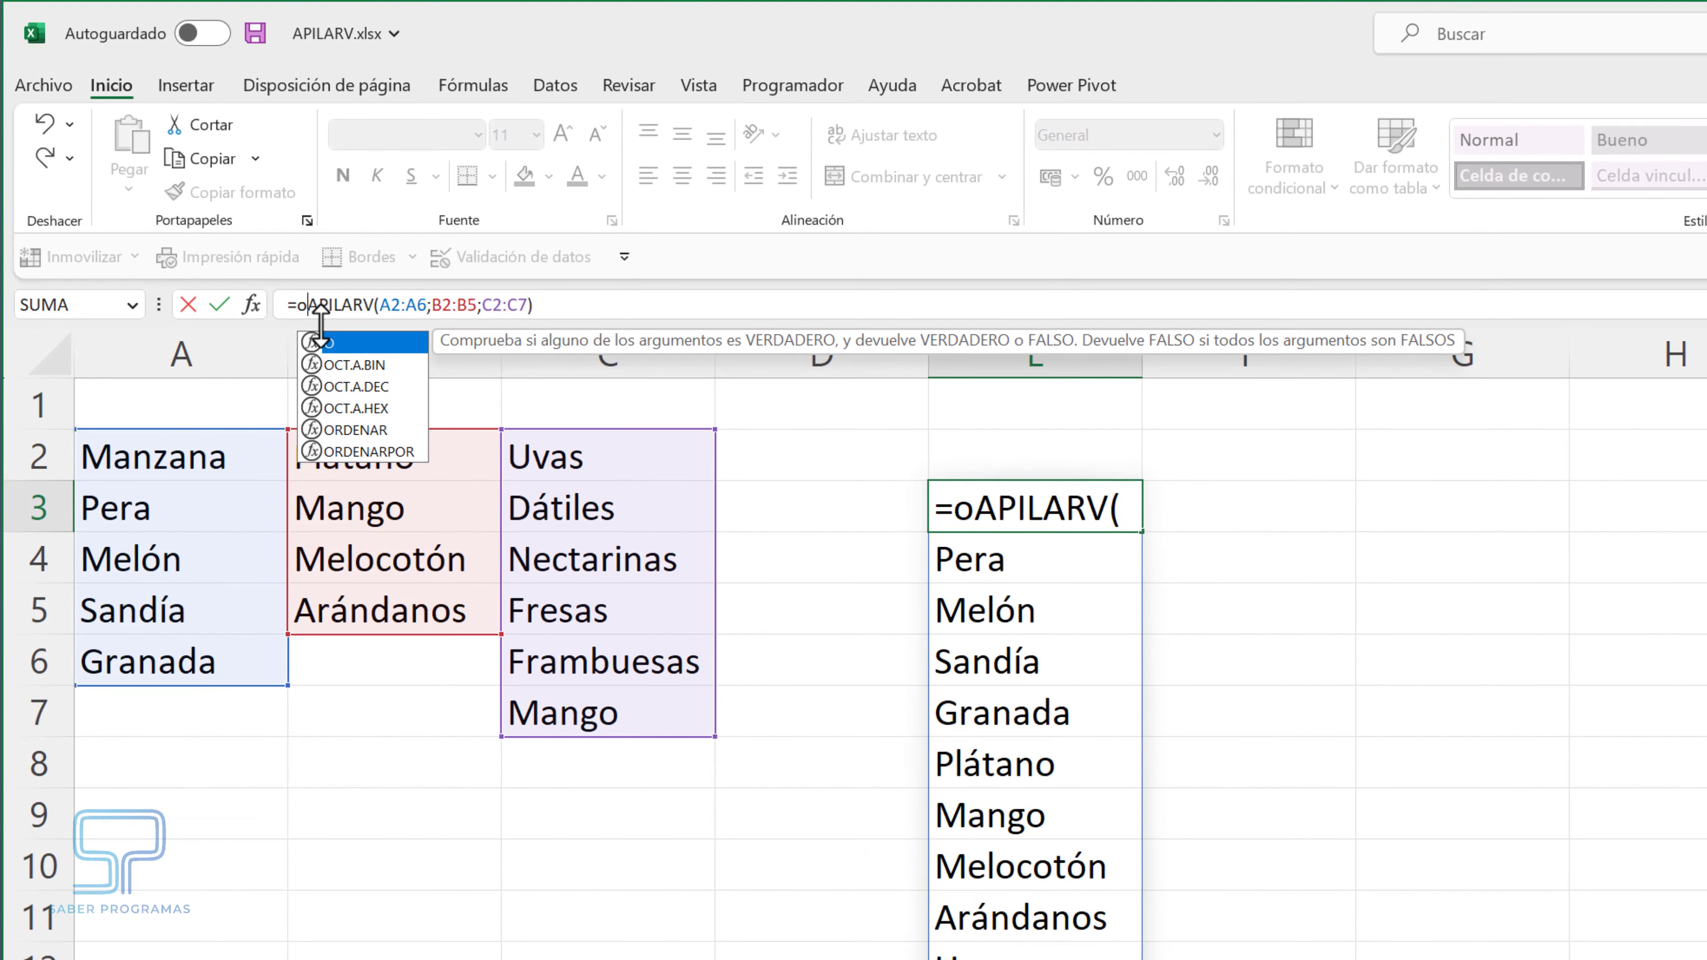
text(rde)
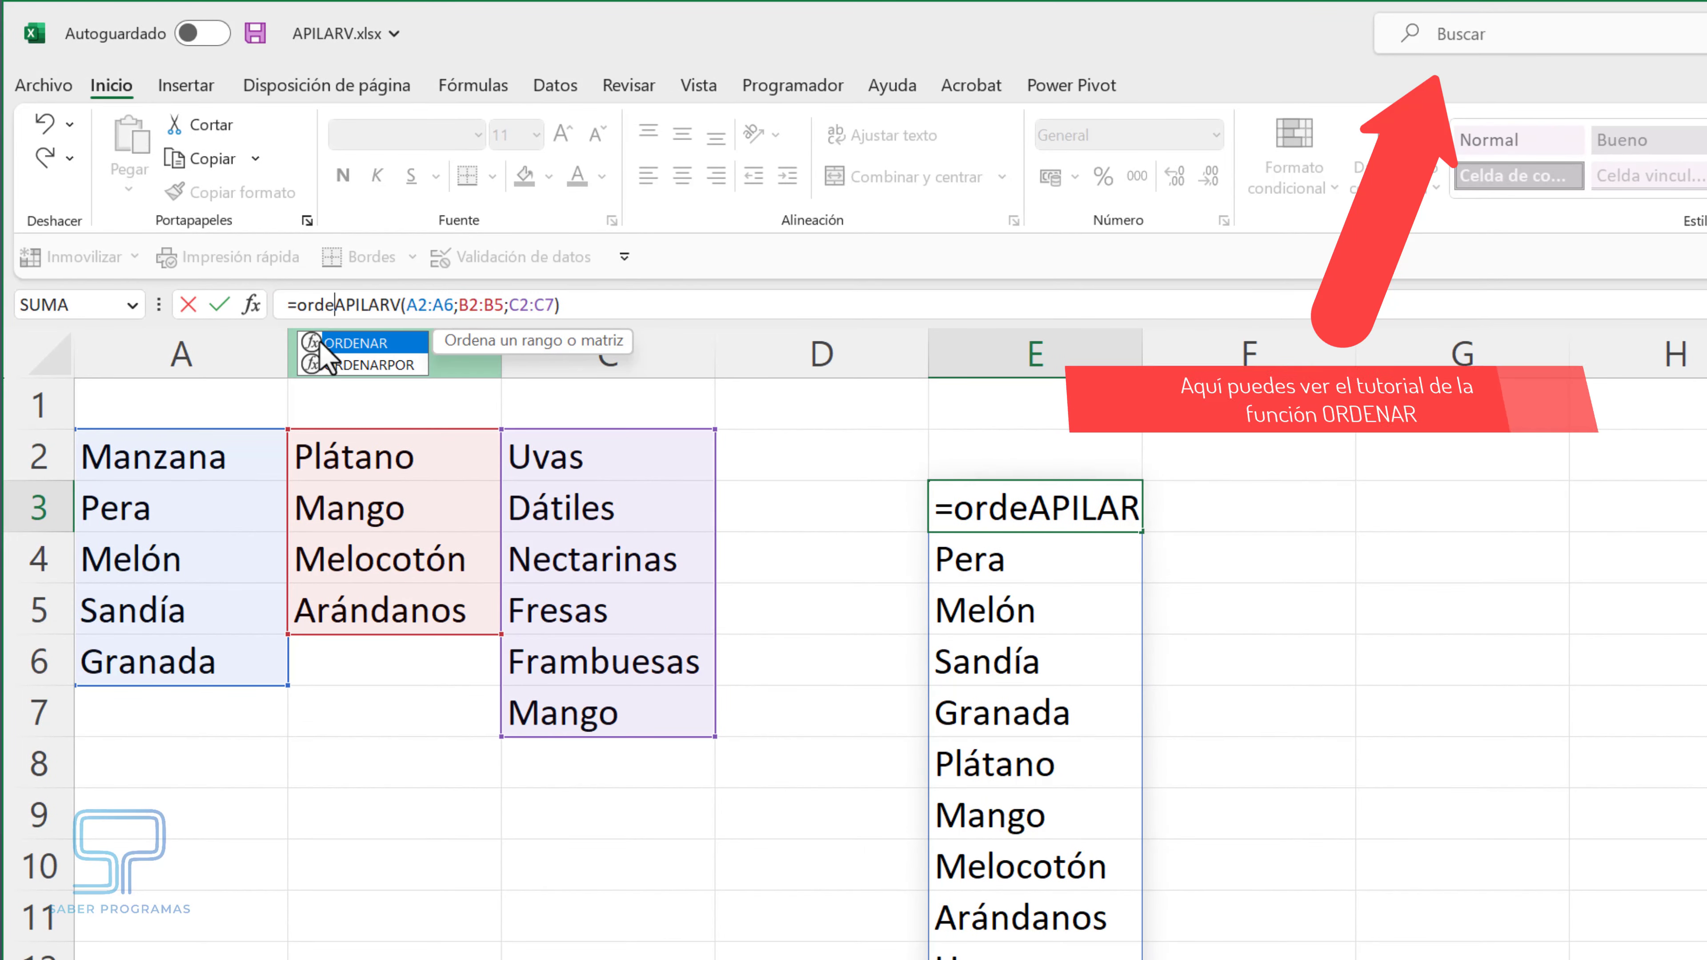
double_click(349, 344)
click(687, 303)
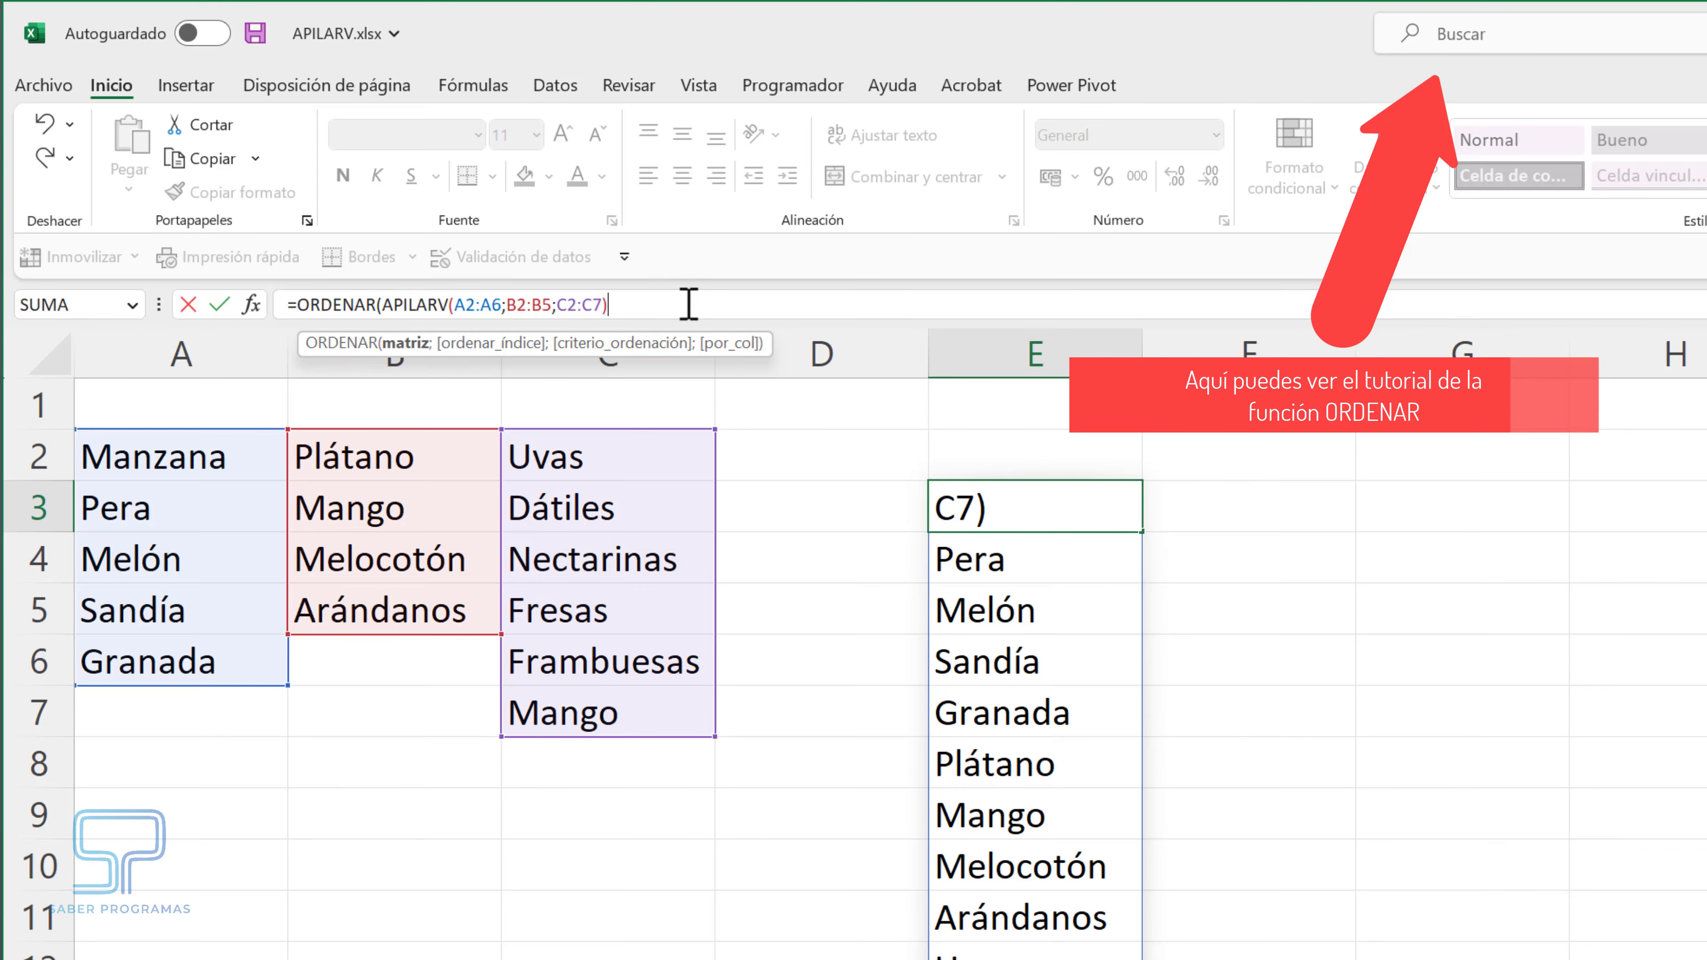
text())
key(Return)
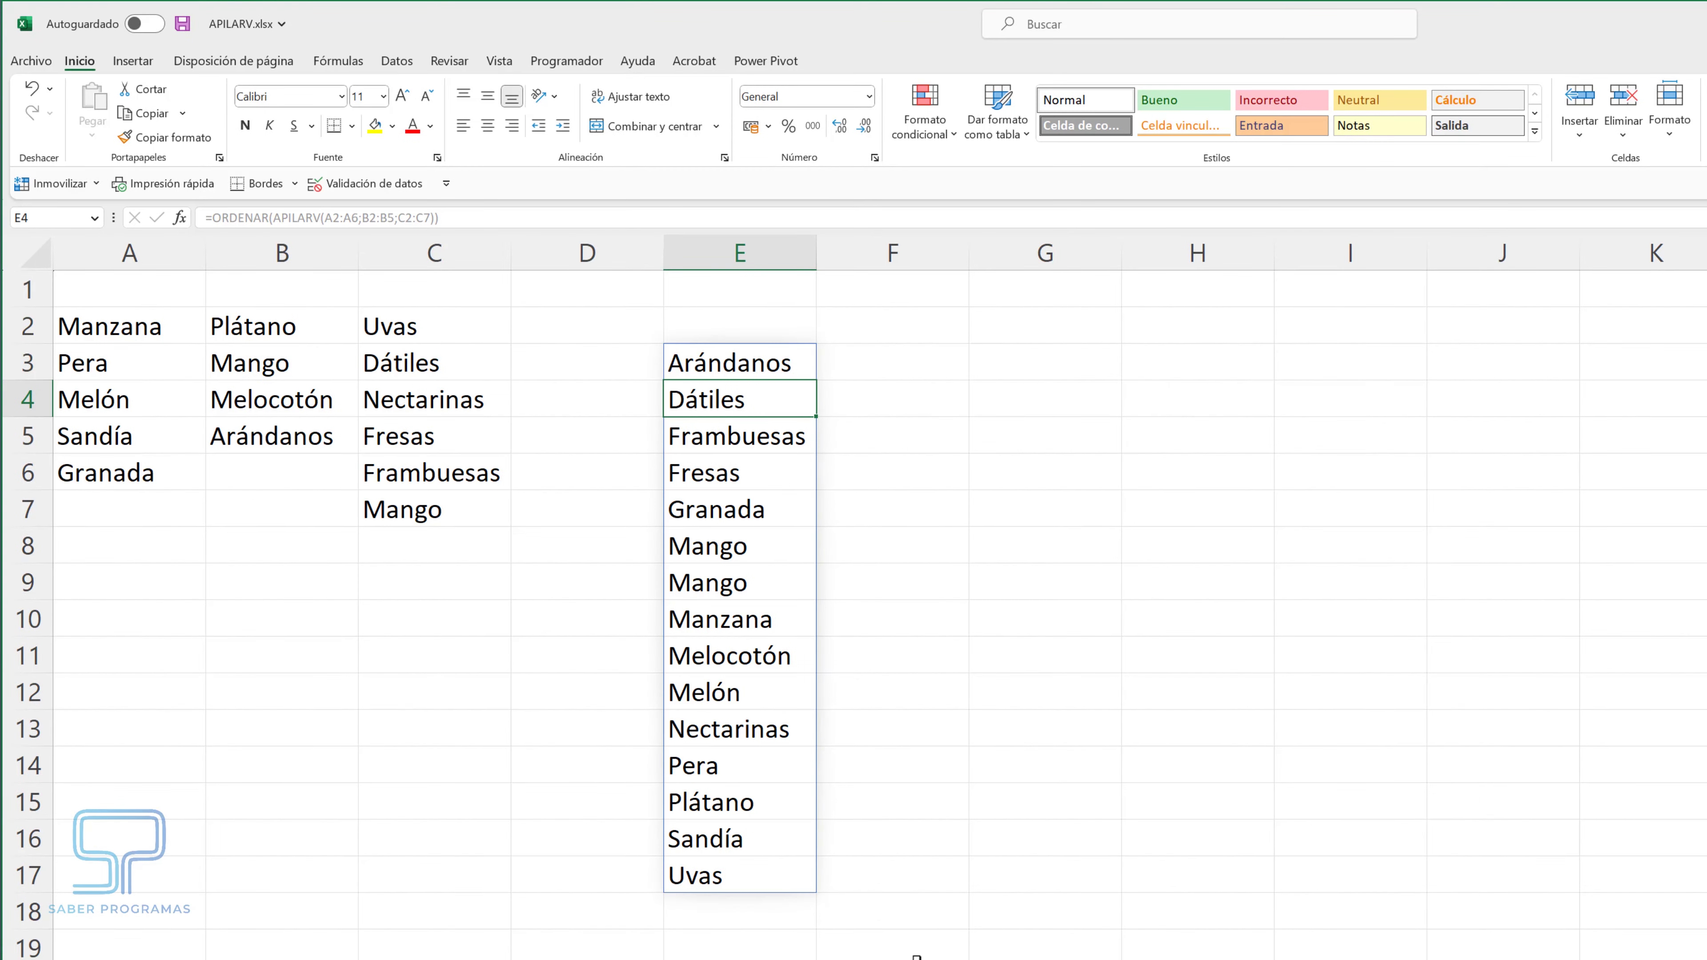
click(915, 953)
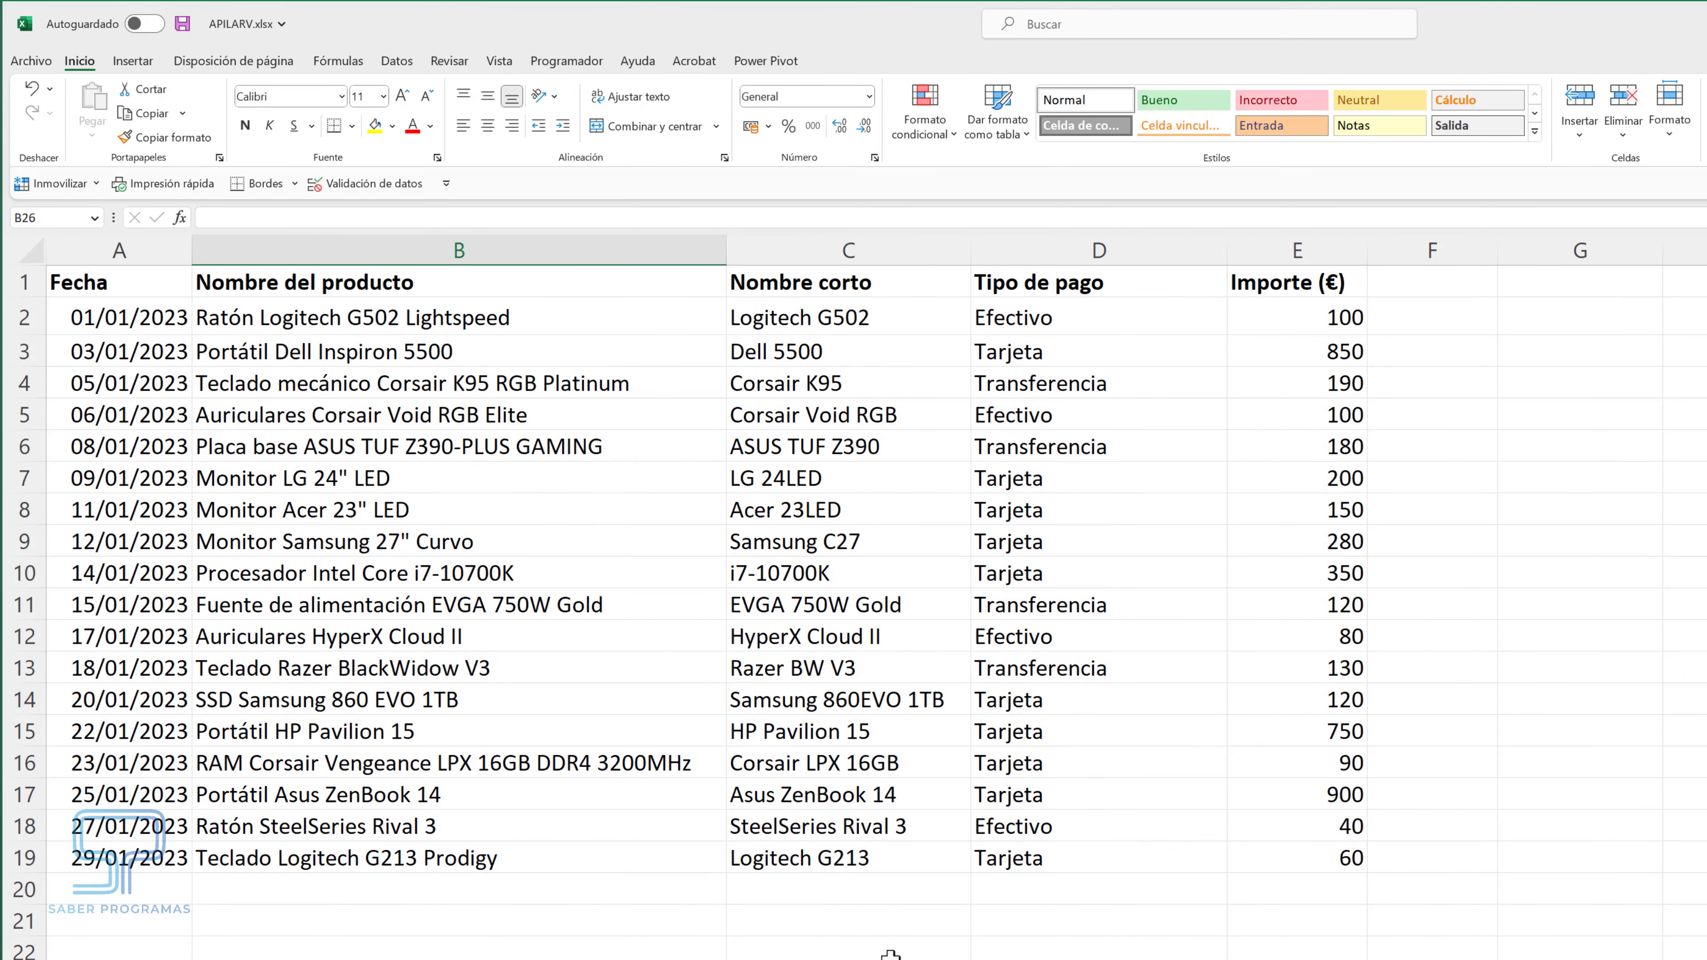
Review the monthly product data on the Febrero, Marzo and Enero sheets, including range A2:E19 on Enero.
click(214, 933)
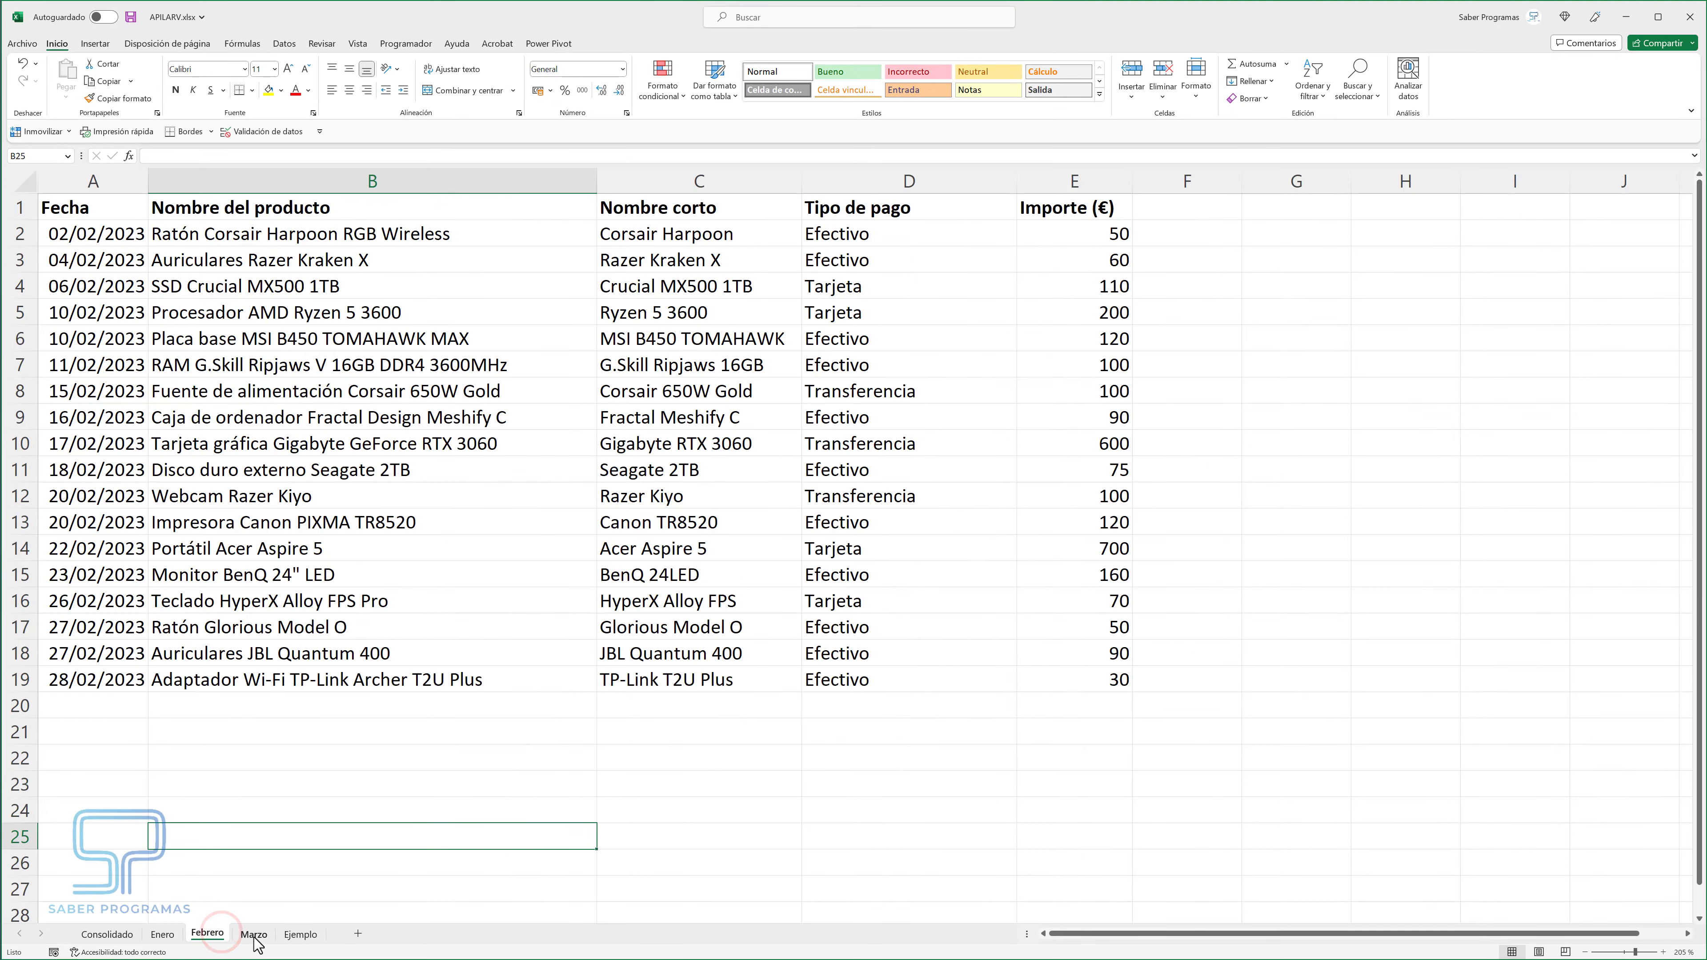
click(254, 935)
click(161, 934)
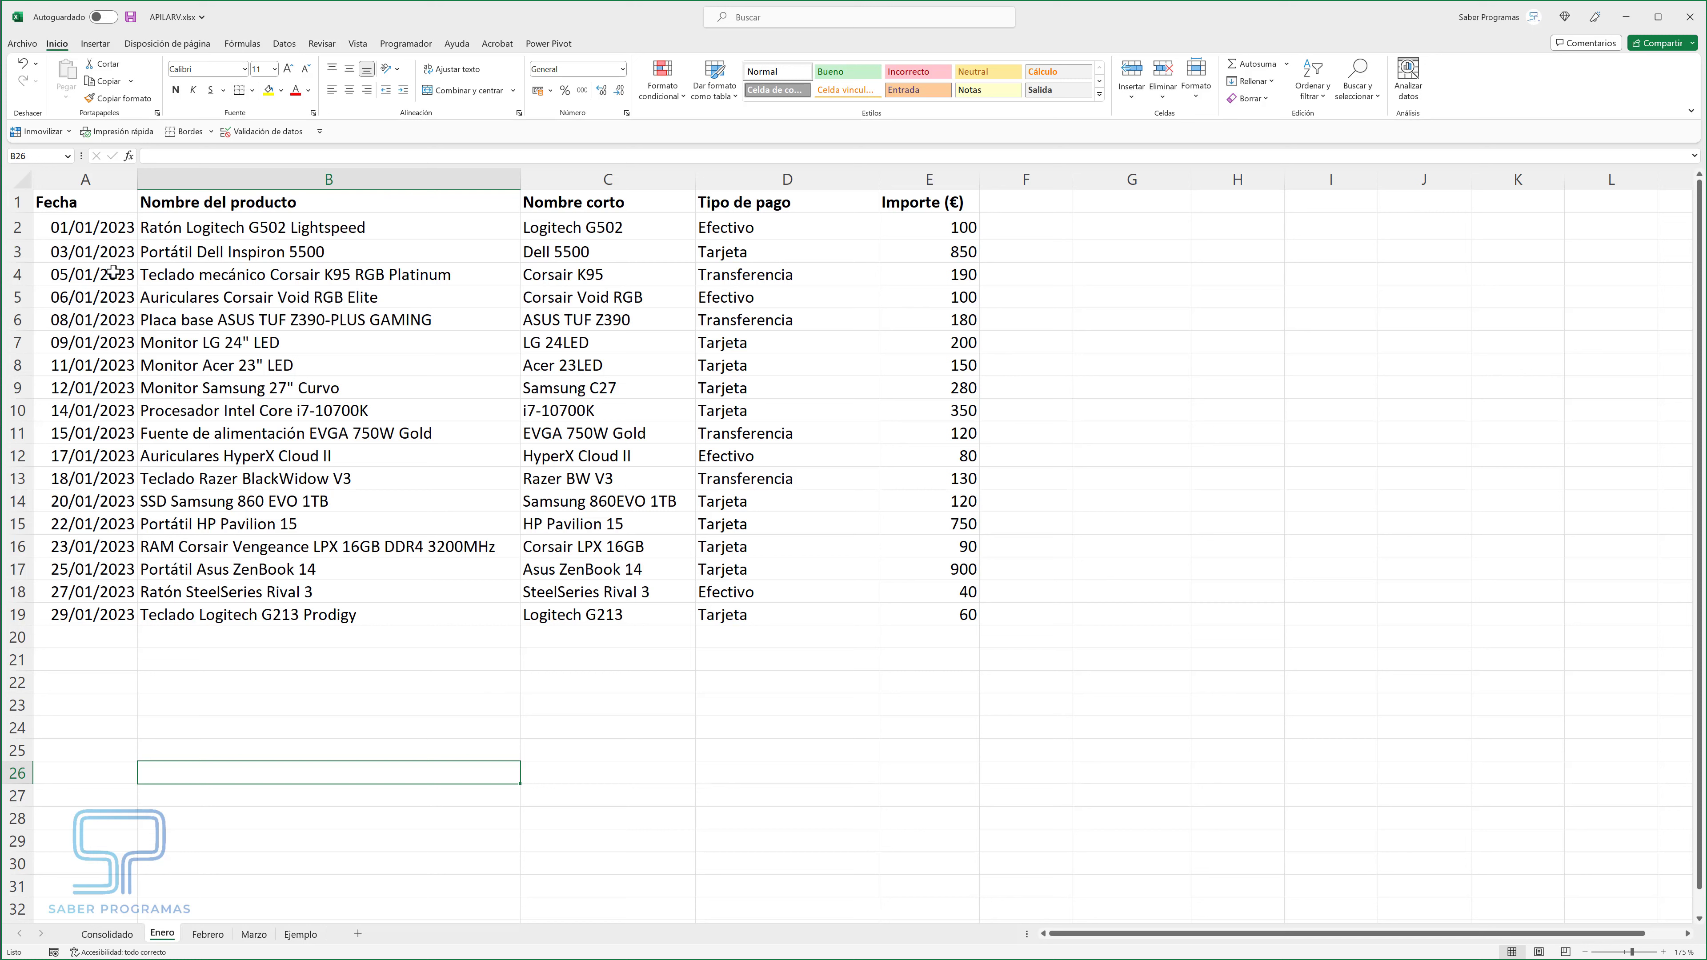
drag(88, 227, 893, 609)
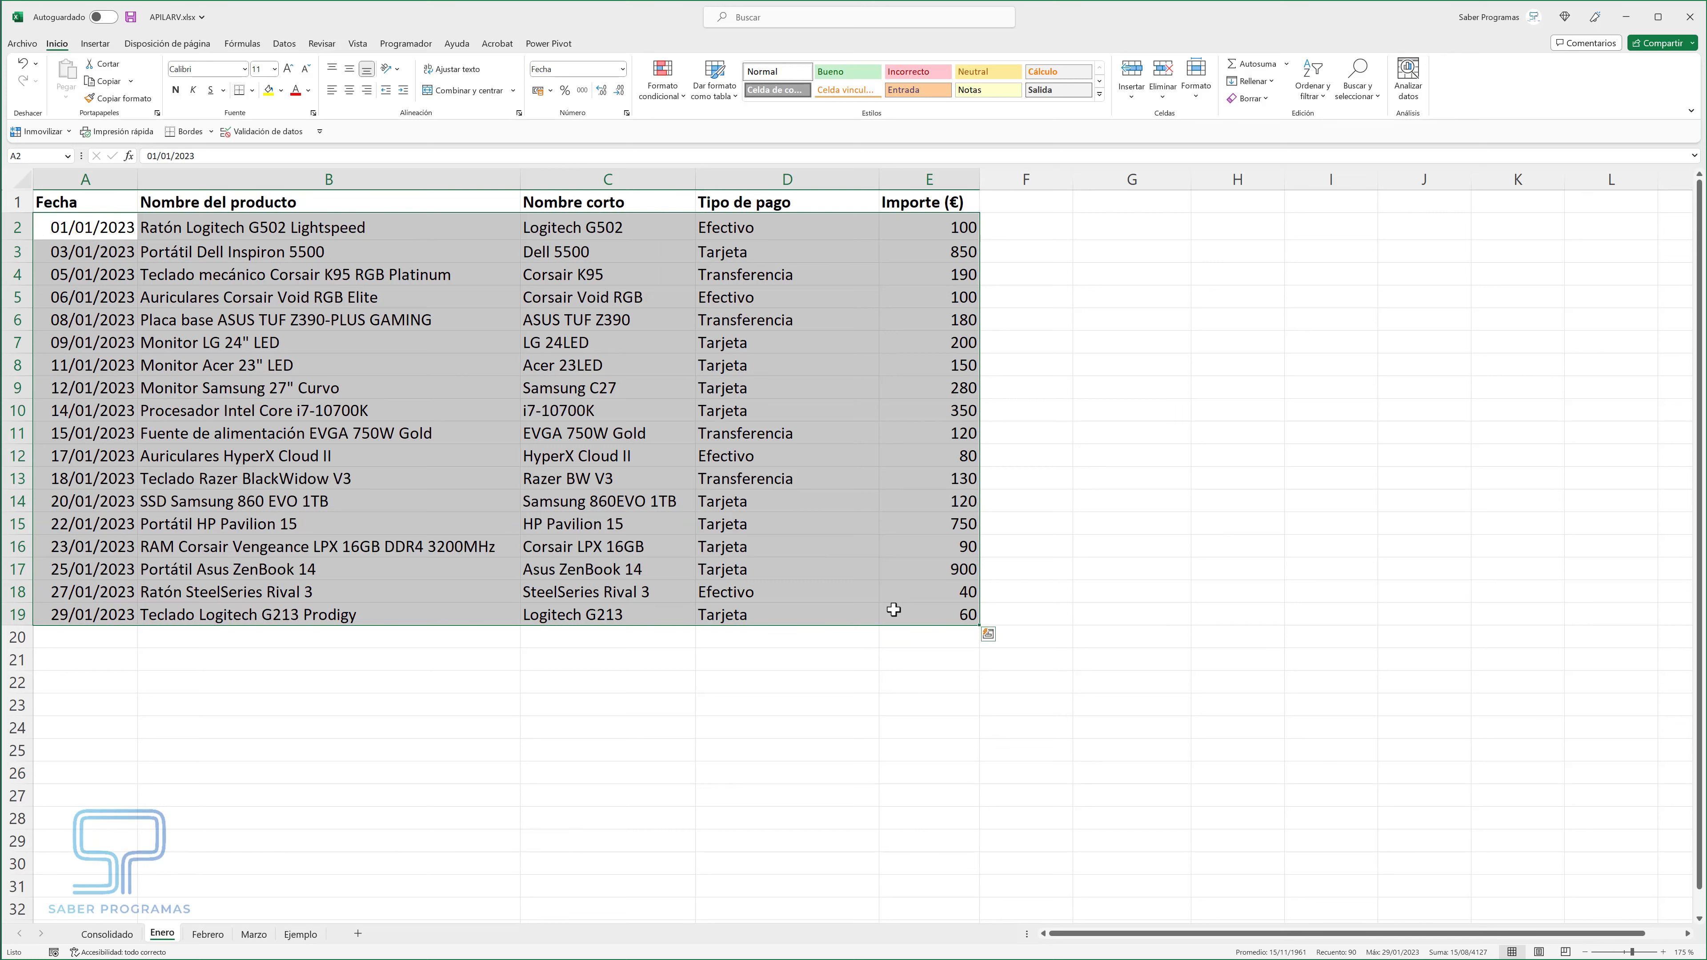
click(372, 752)
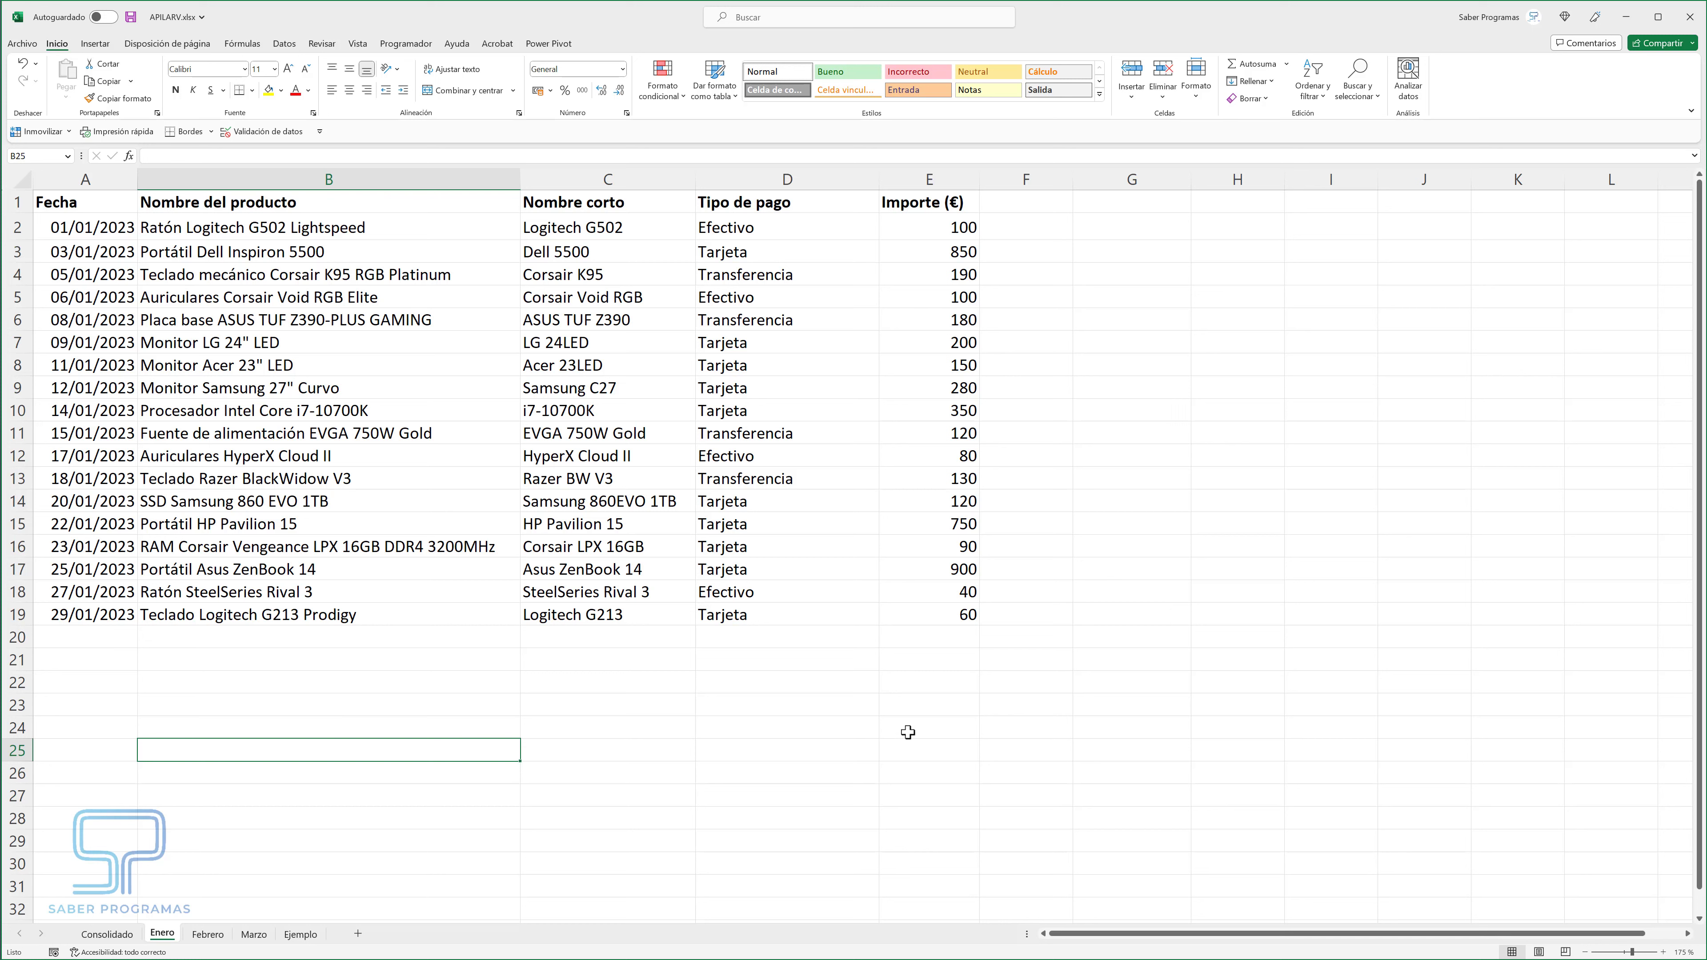
Convert the Enero data A1:E19 into a table with headers and apply the first plain style of the Claro group.
click(269, 438)
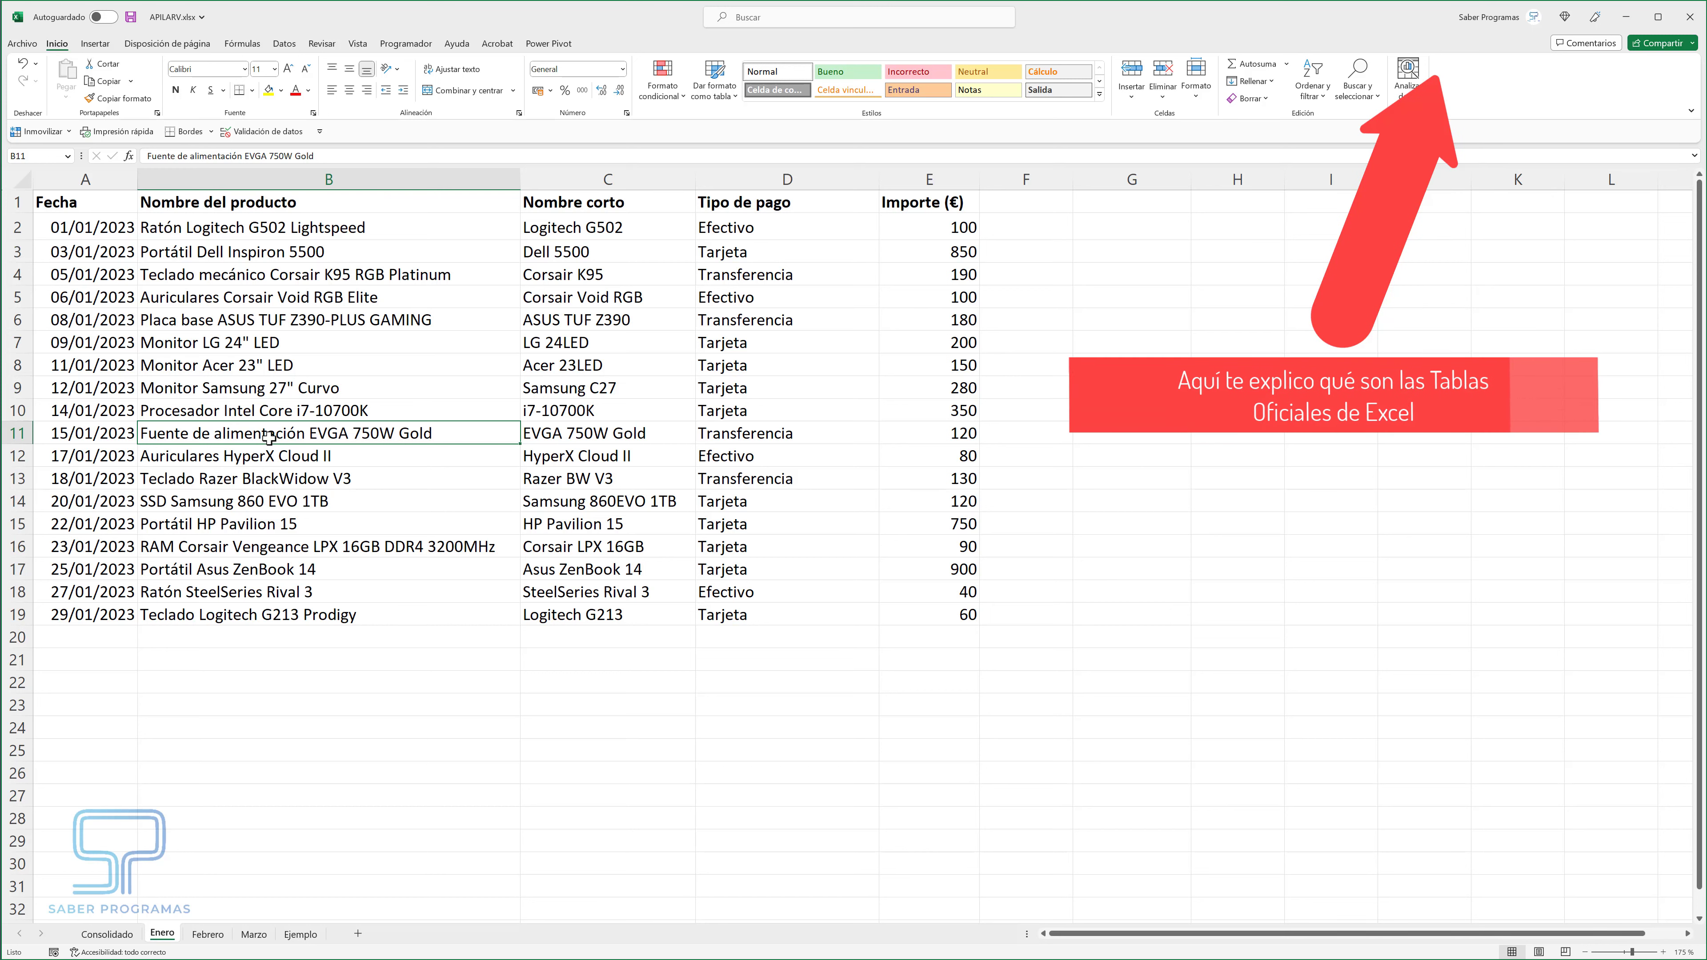
key(ctrl+t)
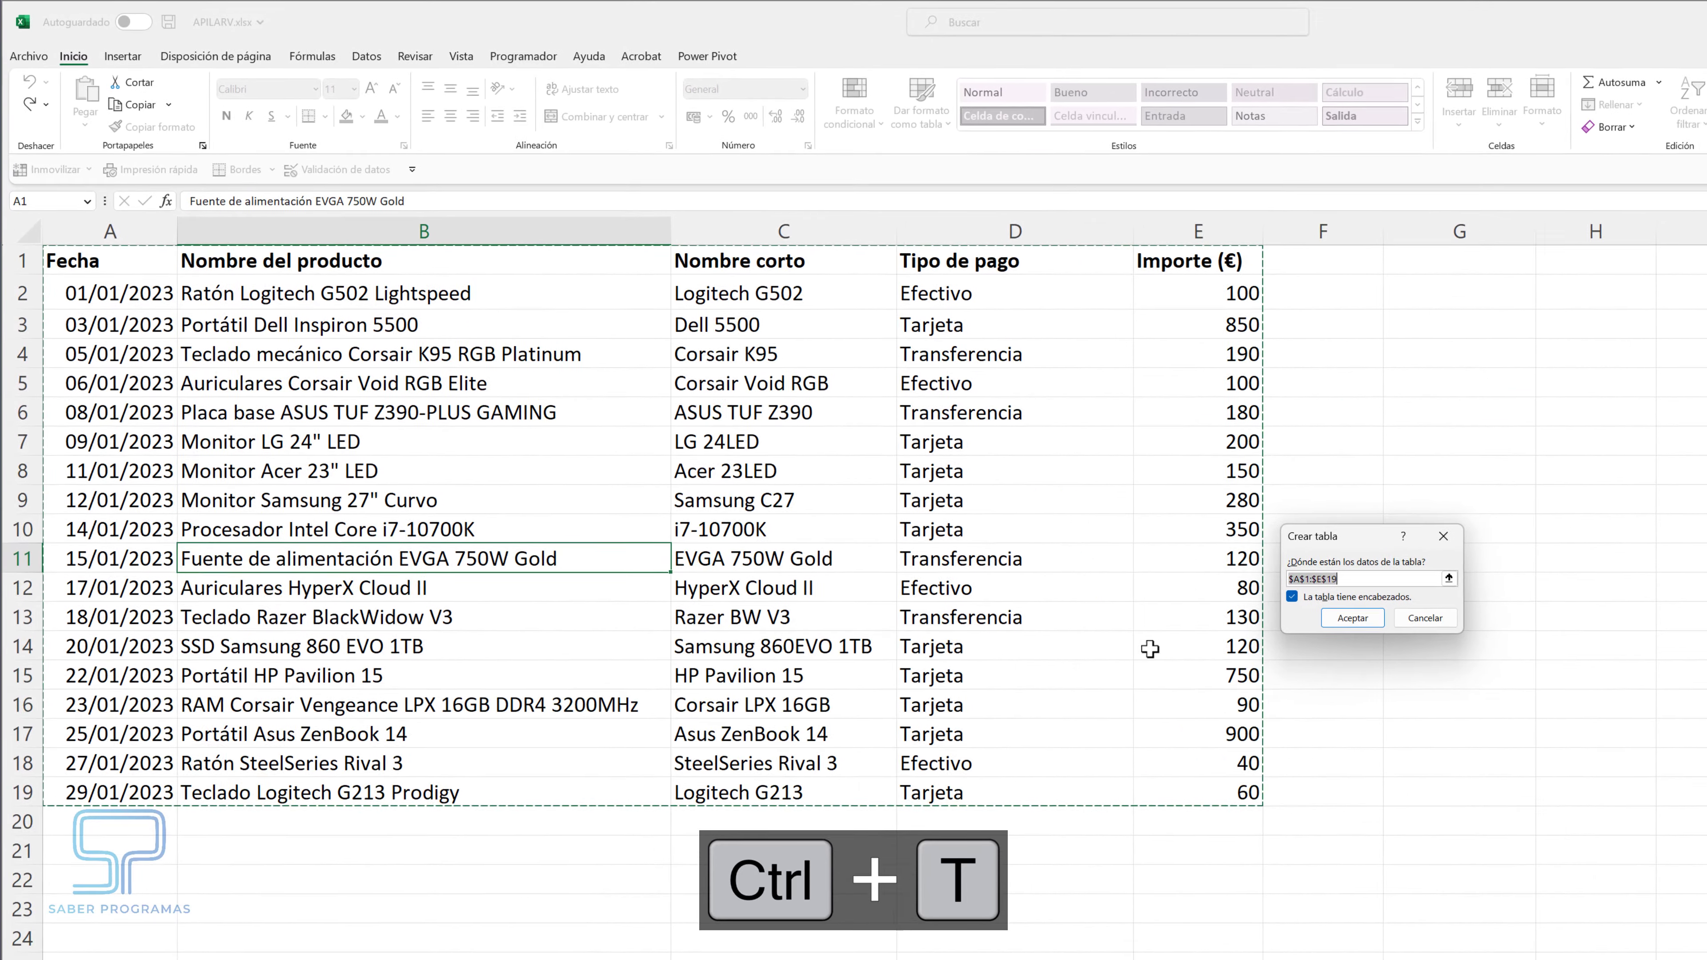
click(1357, 625)
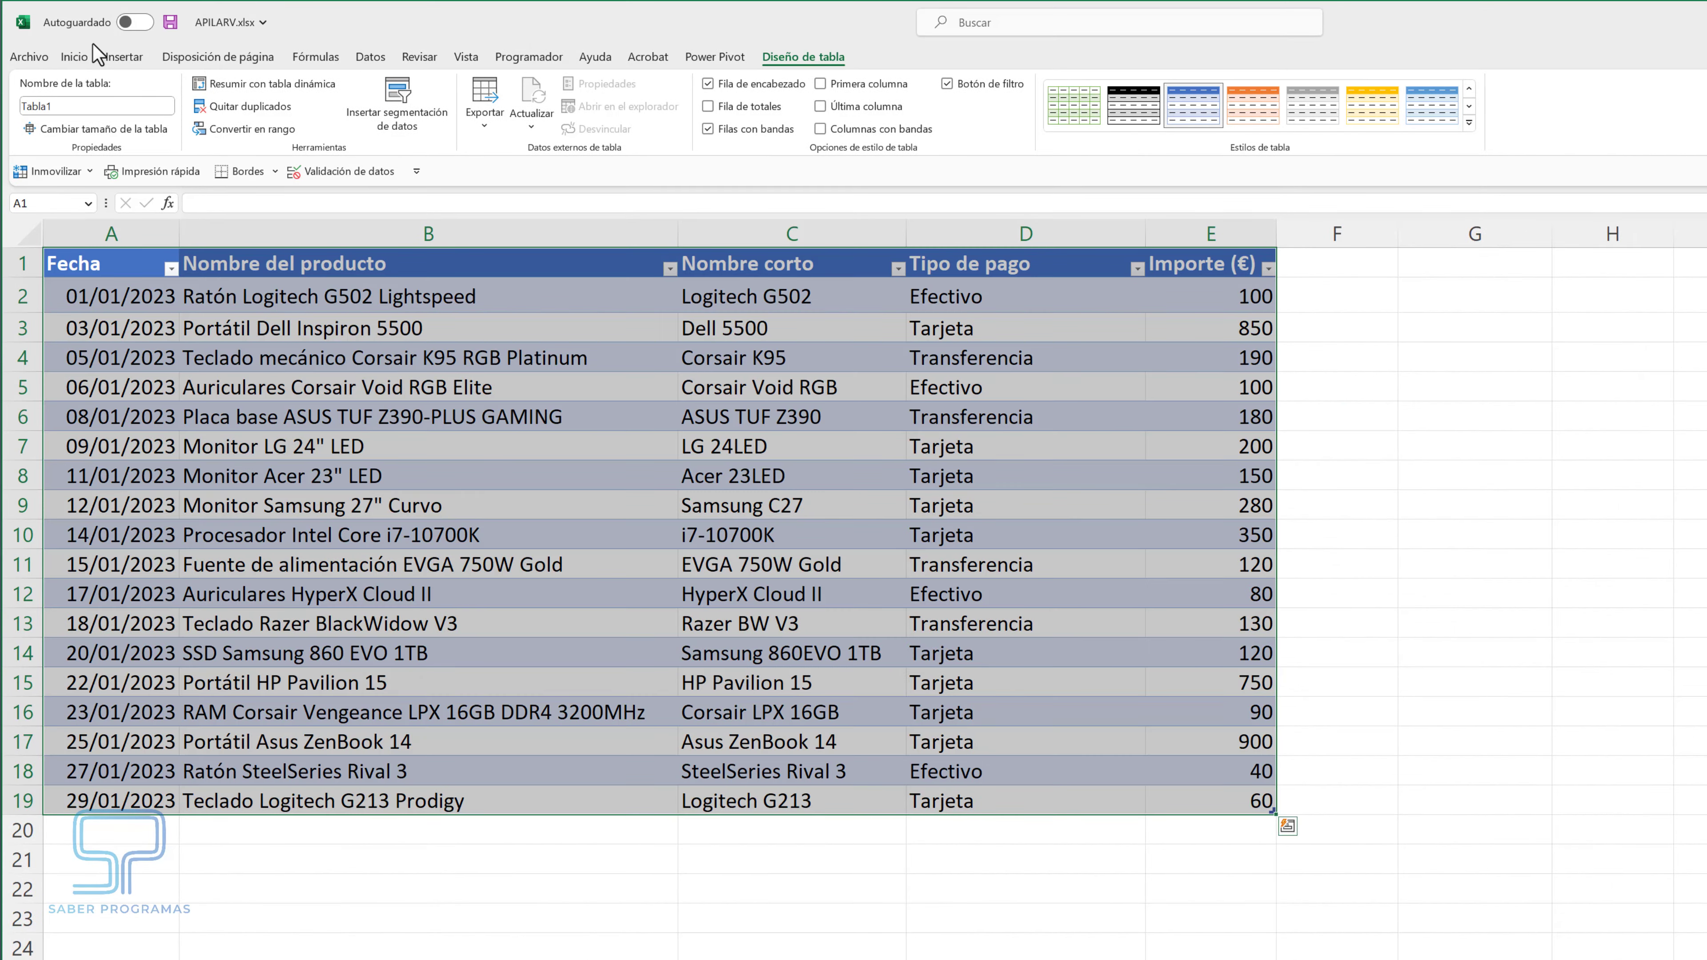
click(1468, 123)
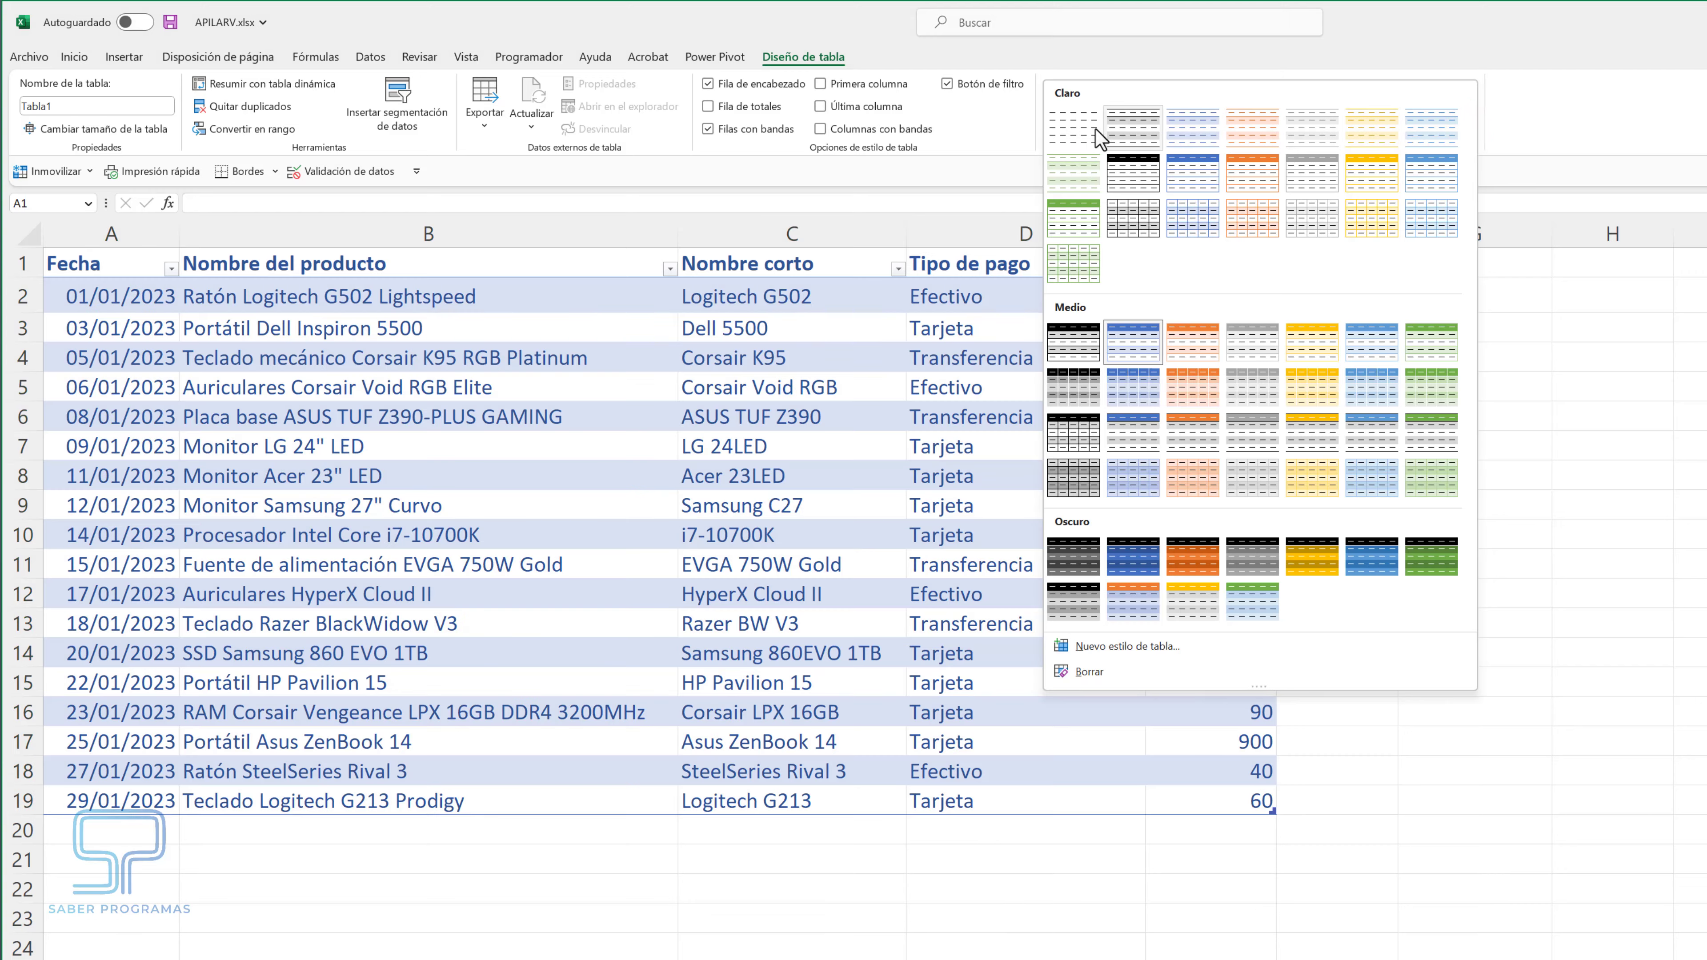
click(1087, 129)
click(792, 957)
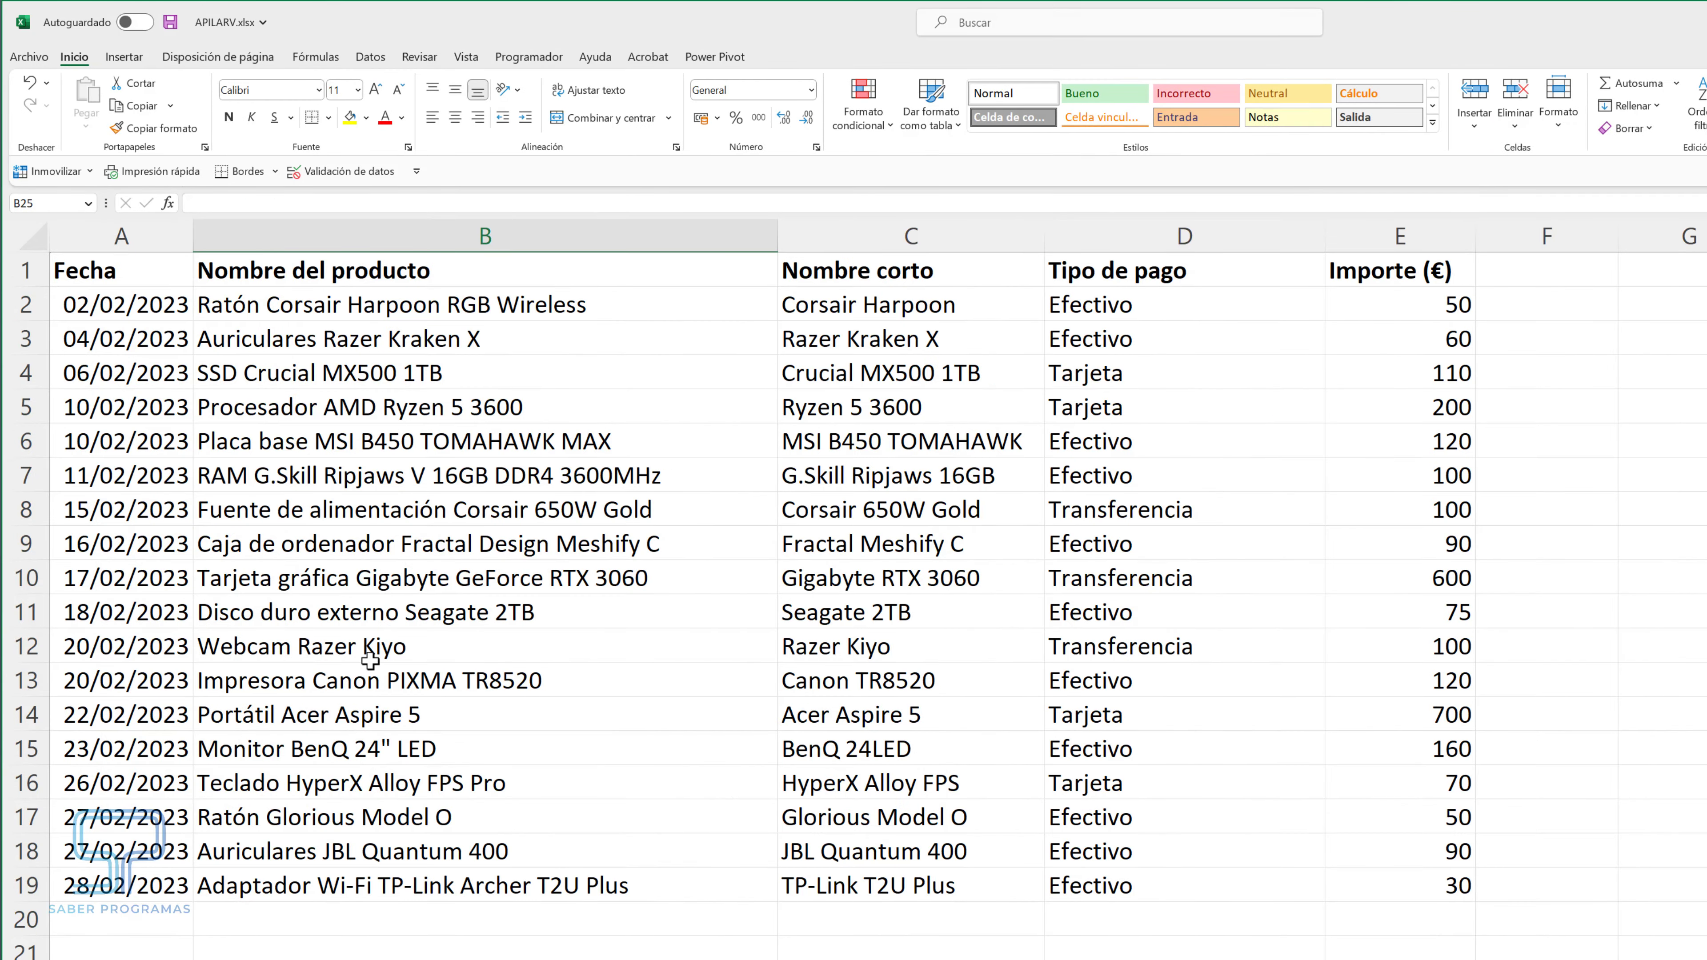
Convert the Febrero data A1:E19 into a table with headers and give it the first plain Claro style.
click(369, 655)
key(ctrl+t)
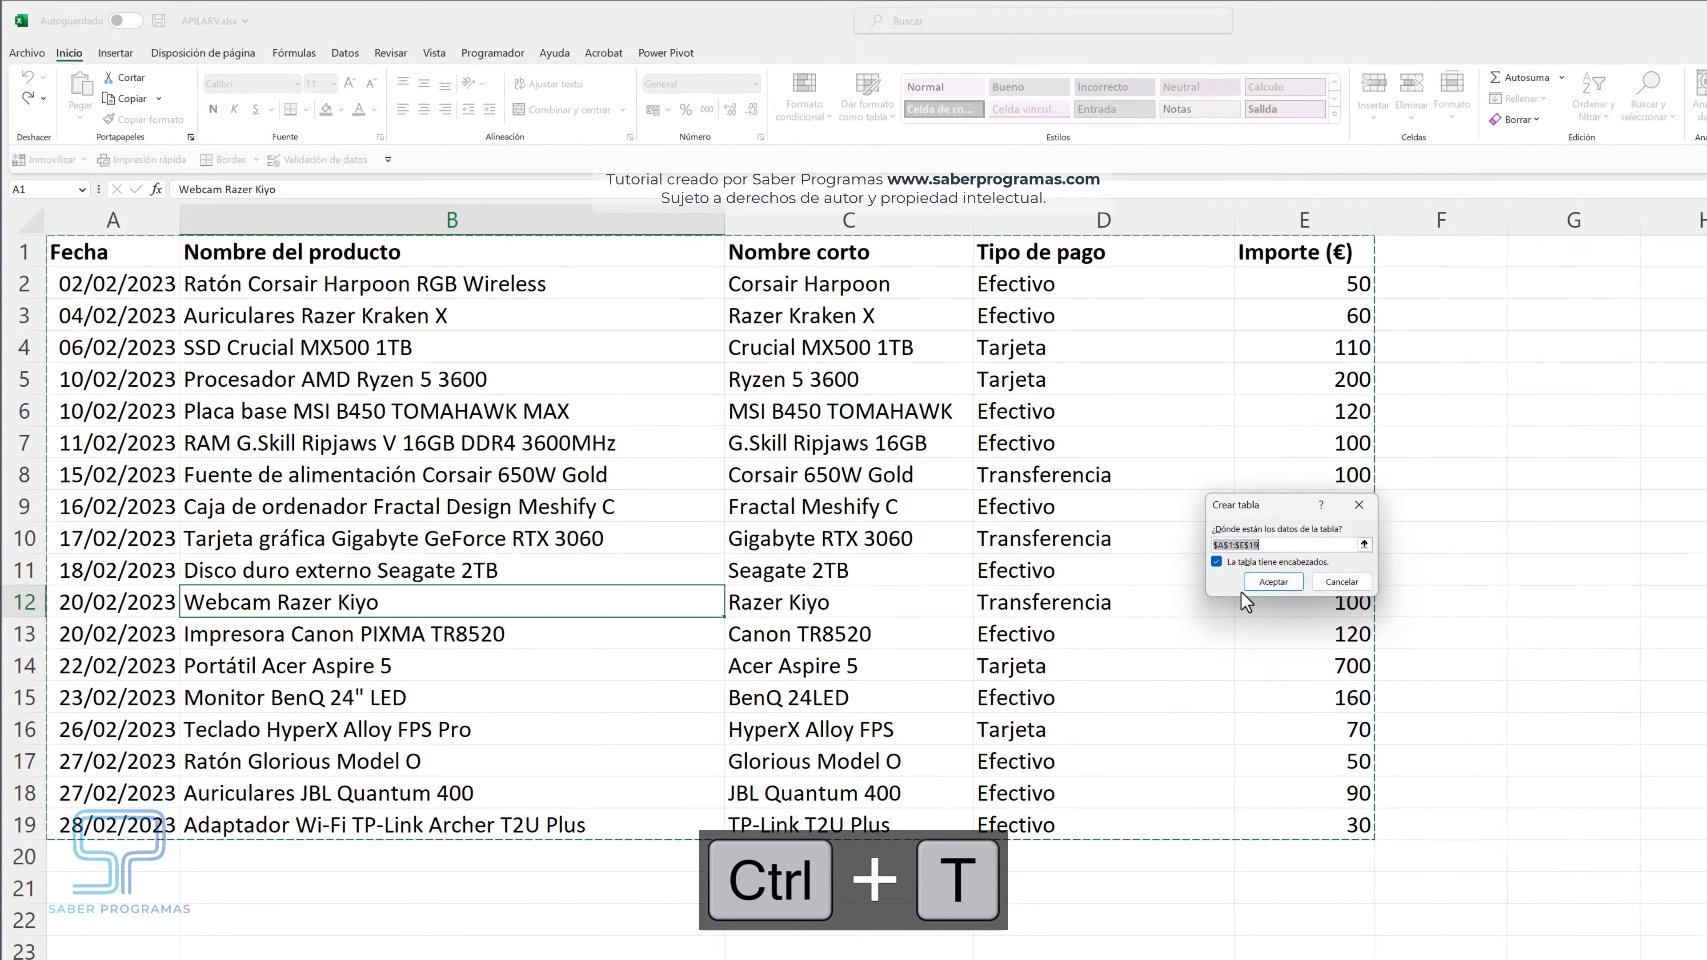
click(1365, 624)
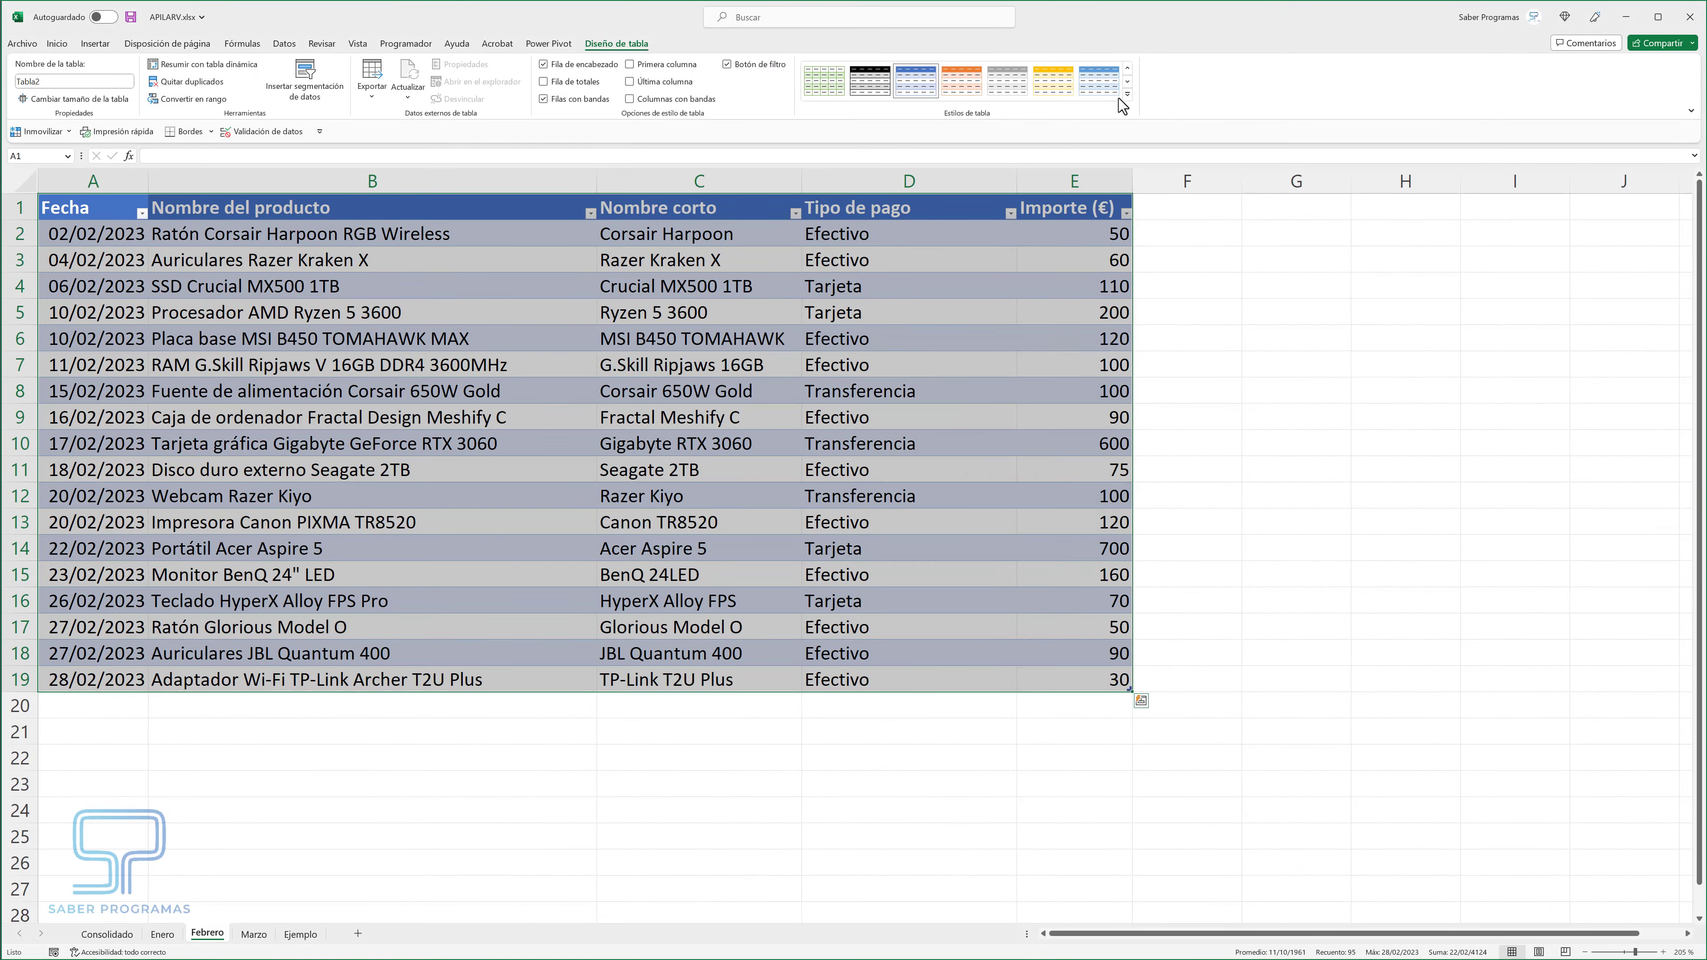
click(1124, 95)
click(835, 107)
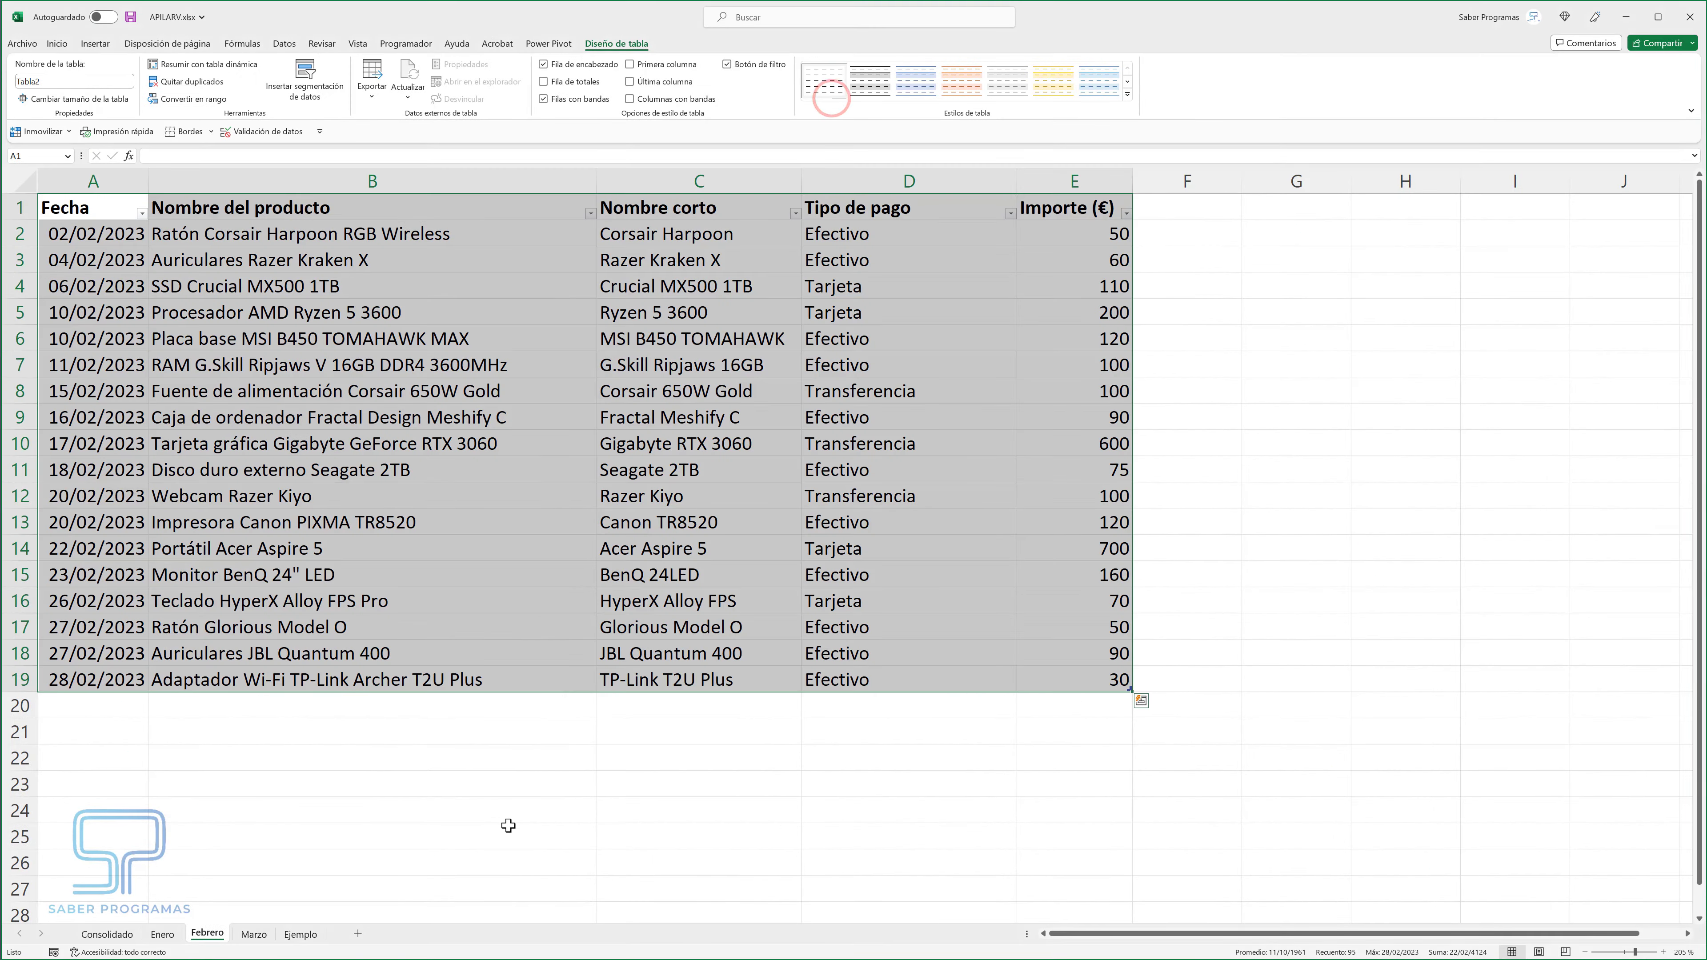
click(488, 872)
On the Marzo sheet, convert the data A1:E24 into a table with headers and the first plain Claro style.
click(253, 934)
click(346, 645)
click(363, 571)
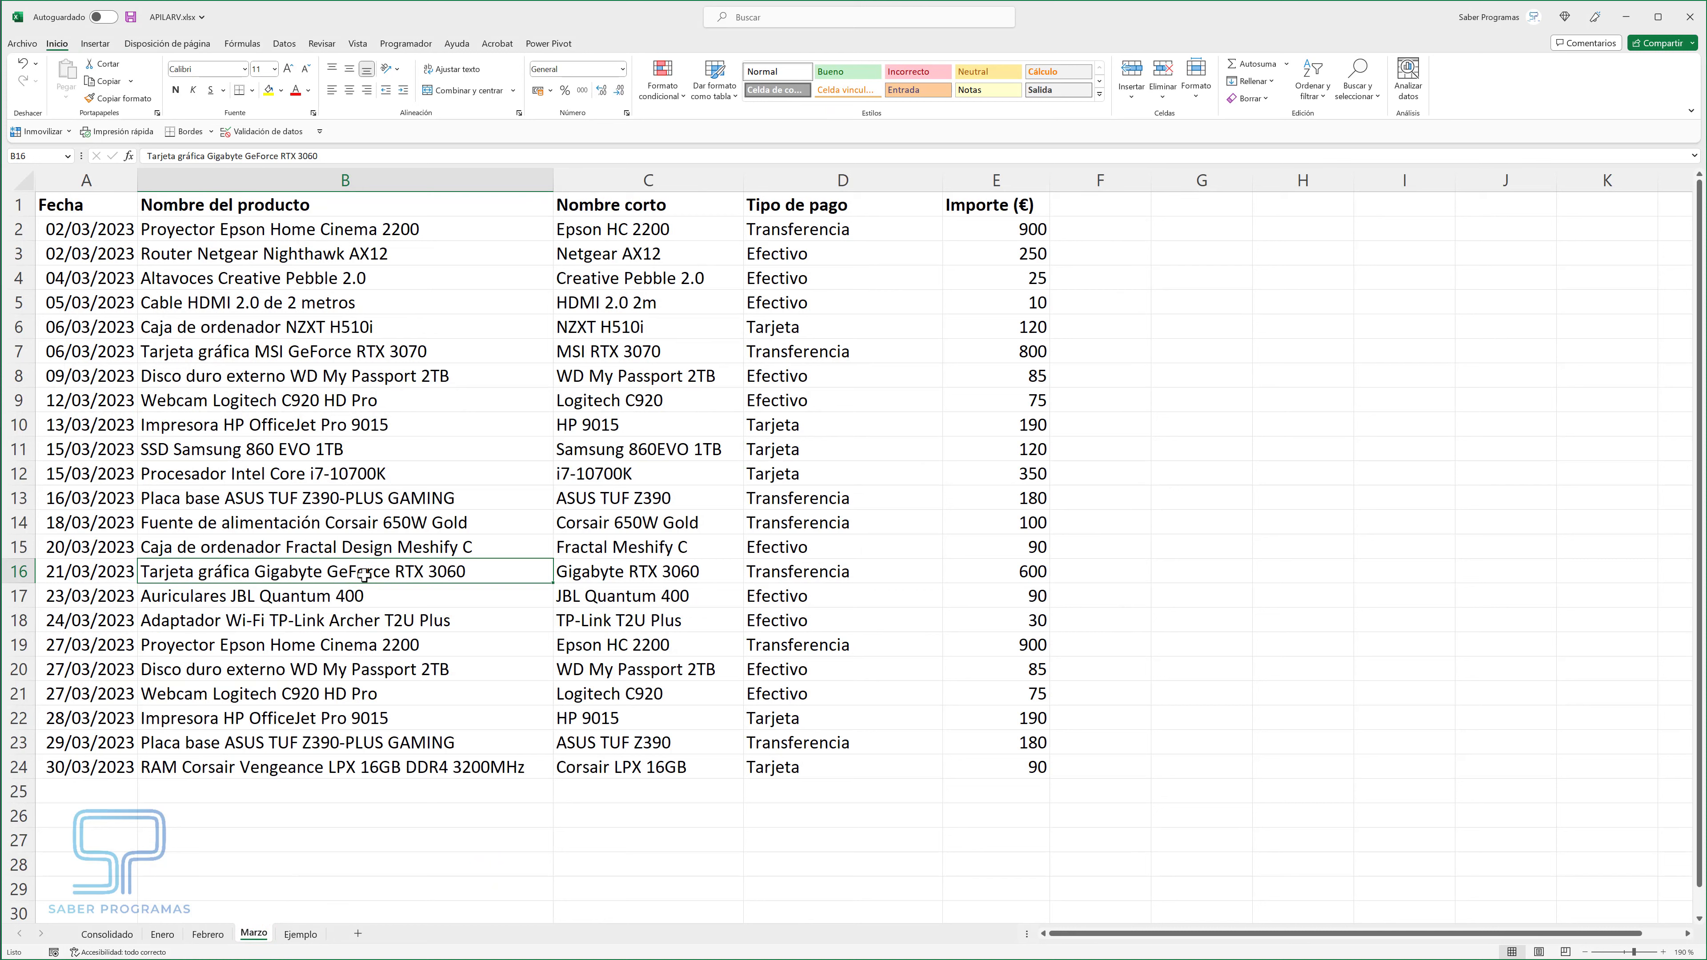
key(ctrl+t)
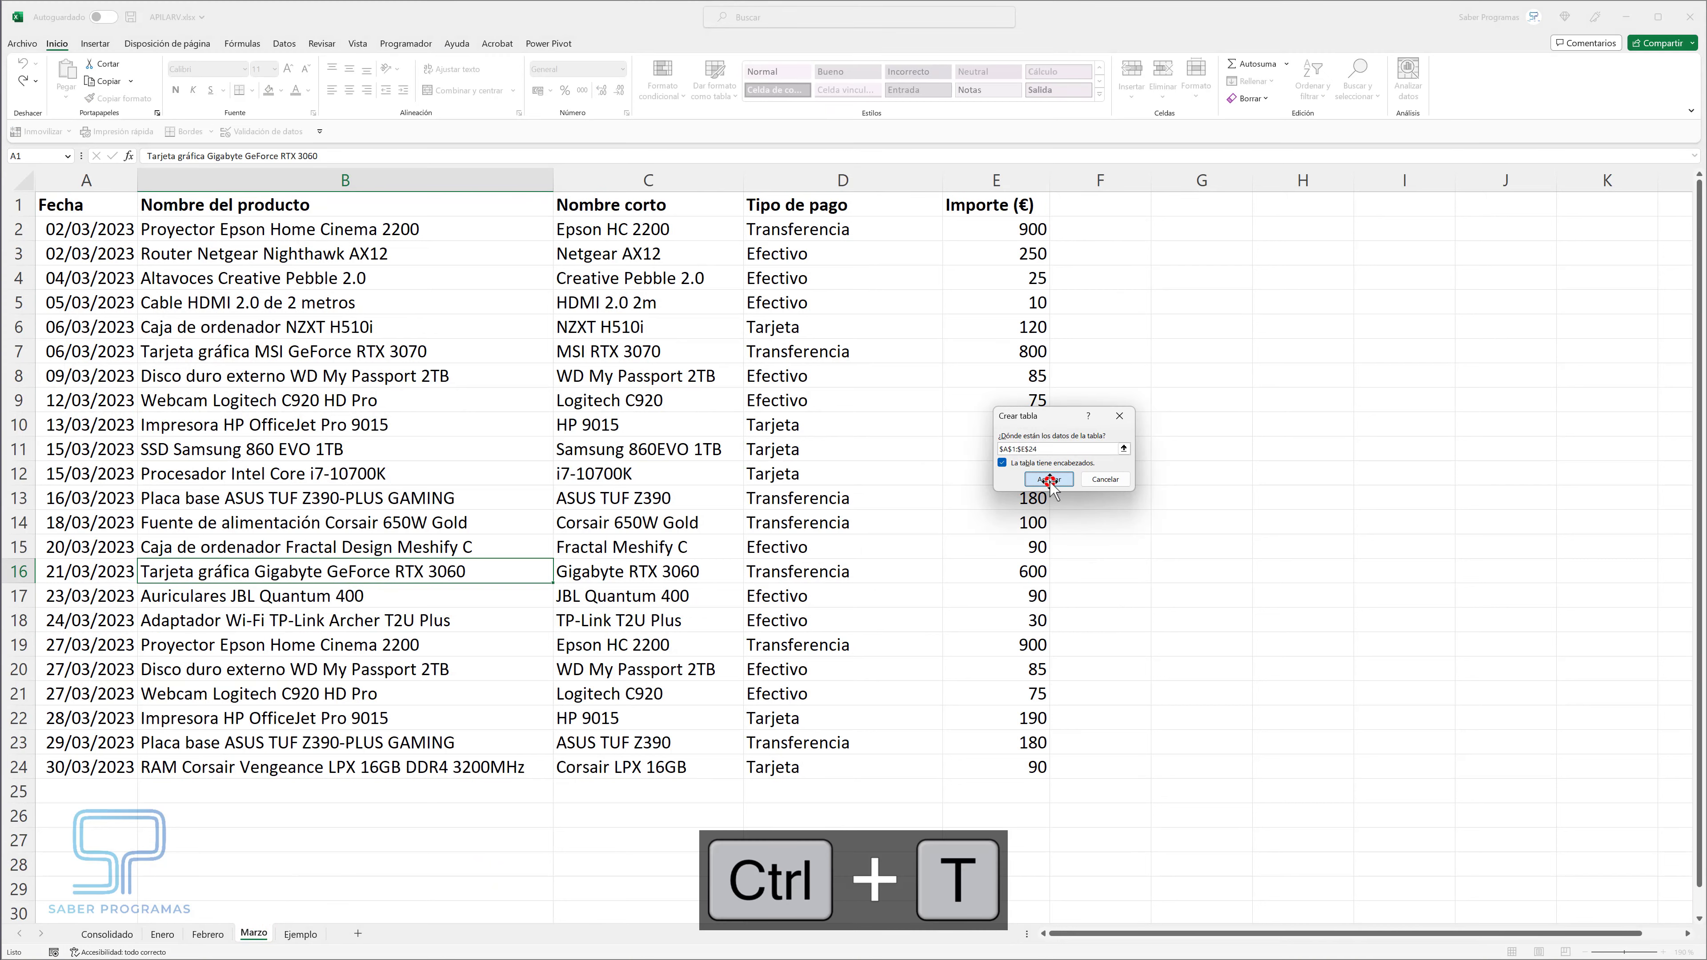
click(1049, 479)
click(1125, 98)
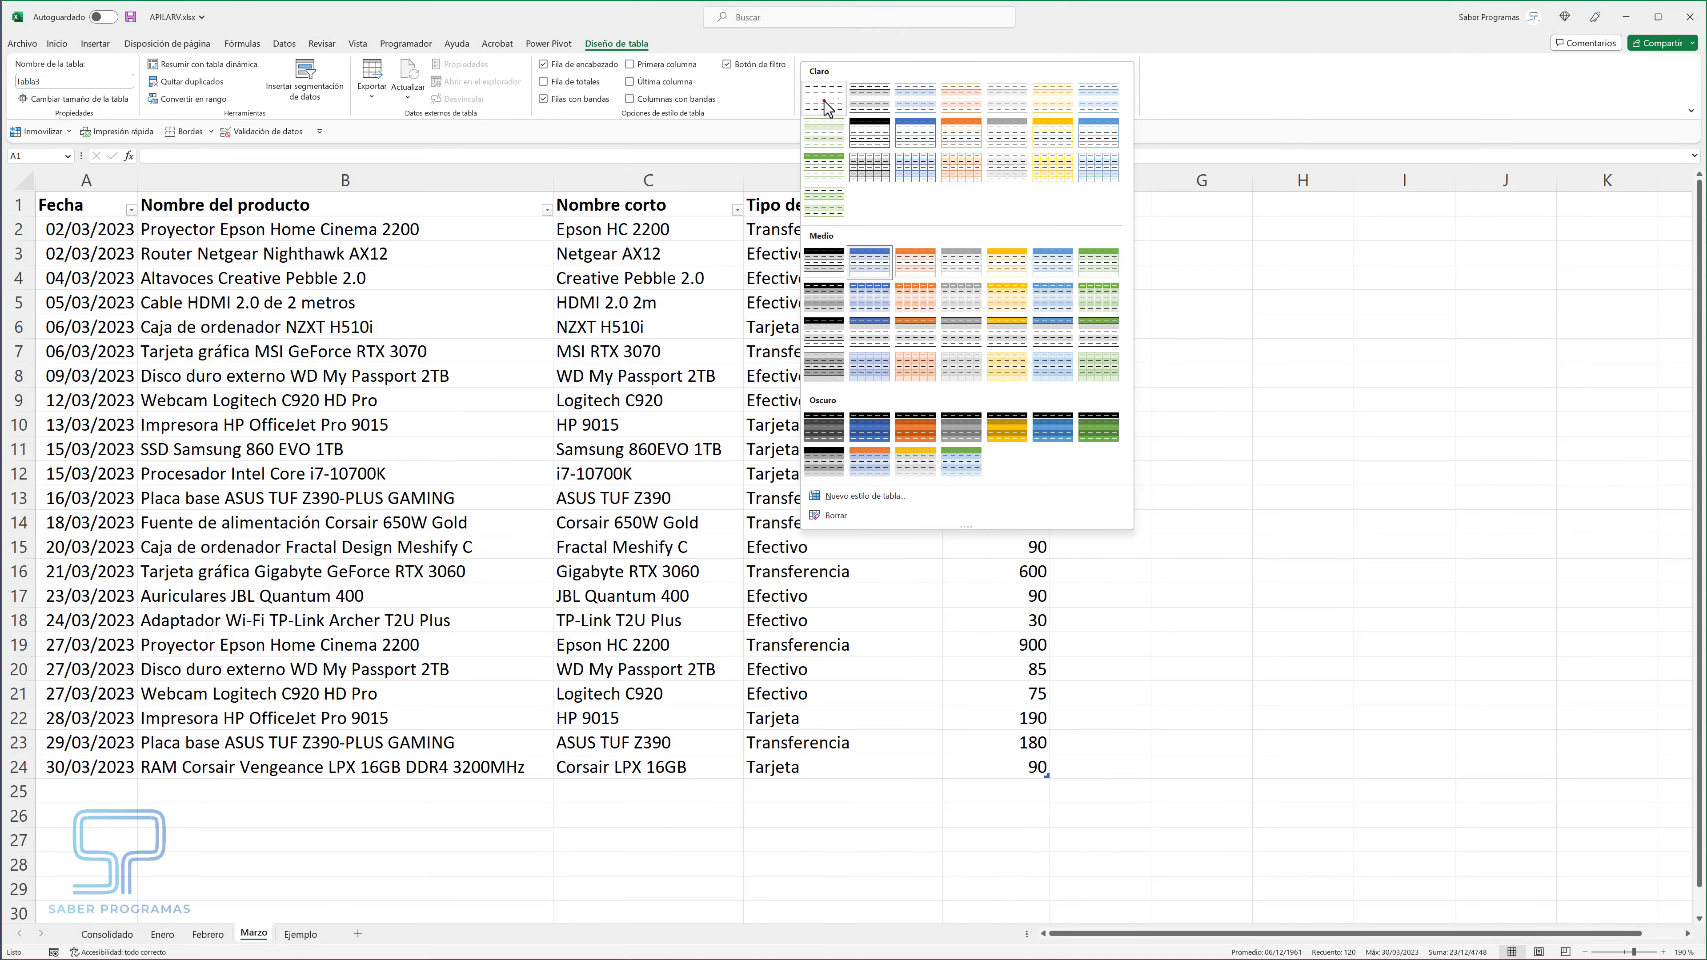
click(823, 98)
click(471, 837)
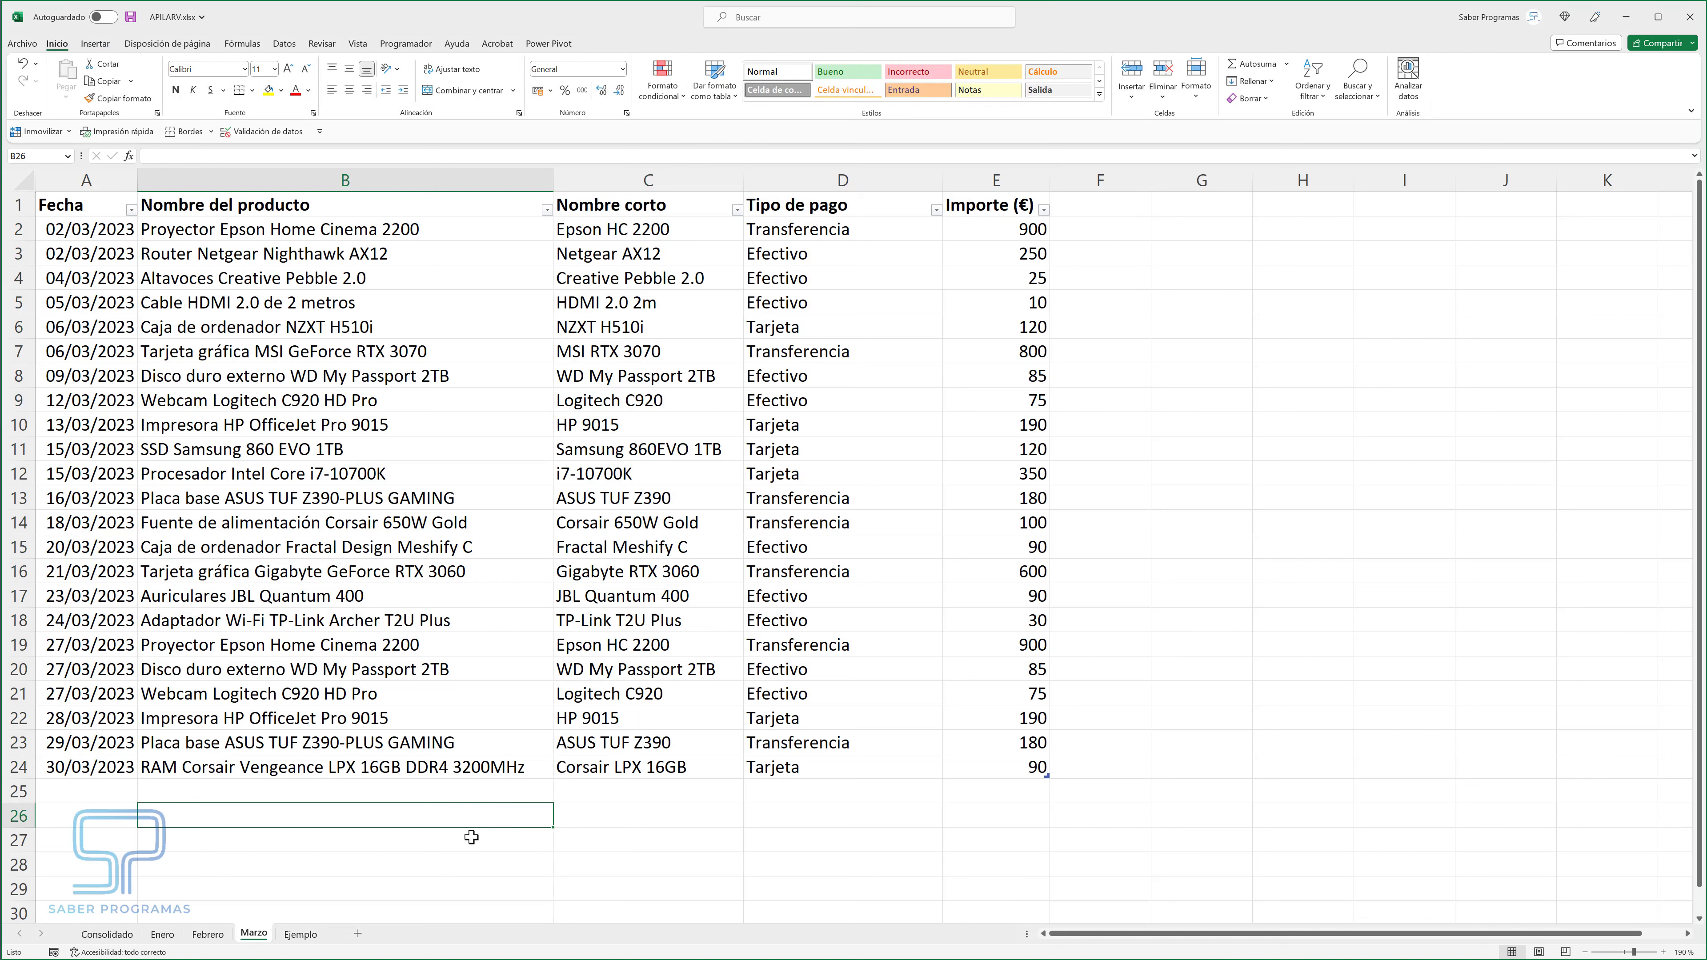
Copy the header row A1:E1 from the Marzo sheet and paste it into A1 of the Consolidado sheet, keeping the source column widths.
drag(78, 206, 990, 210)
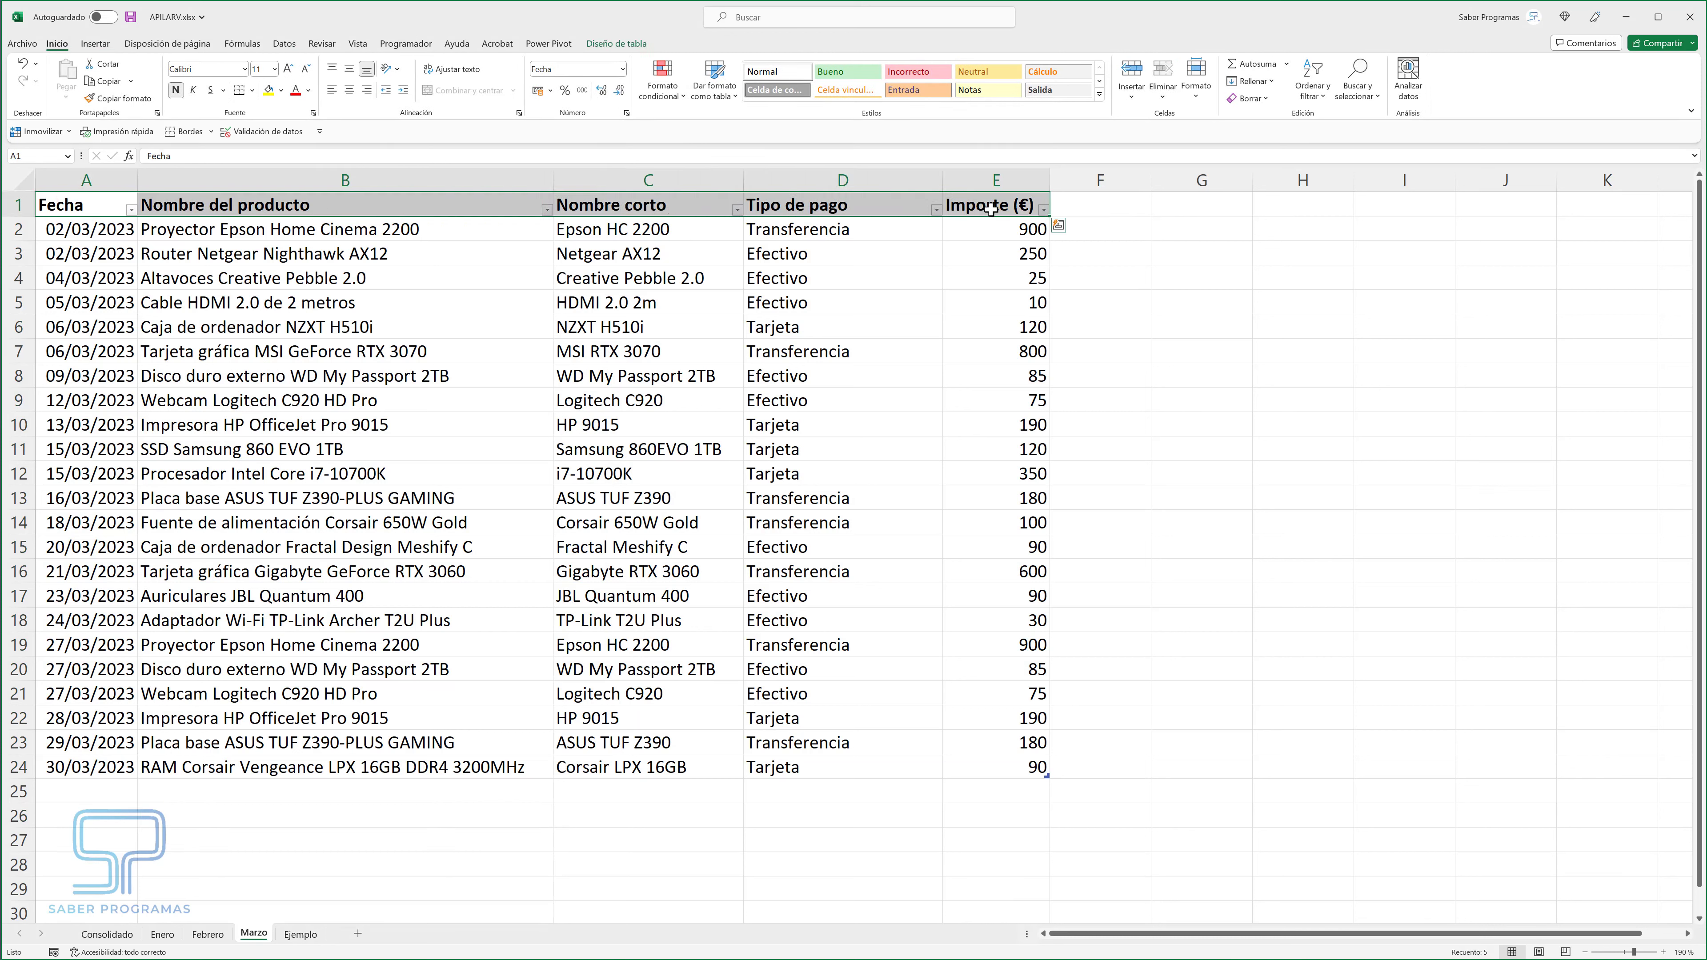
key(ctrl+c)
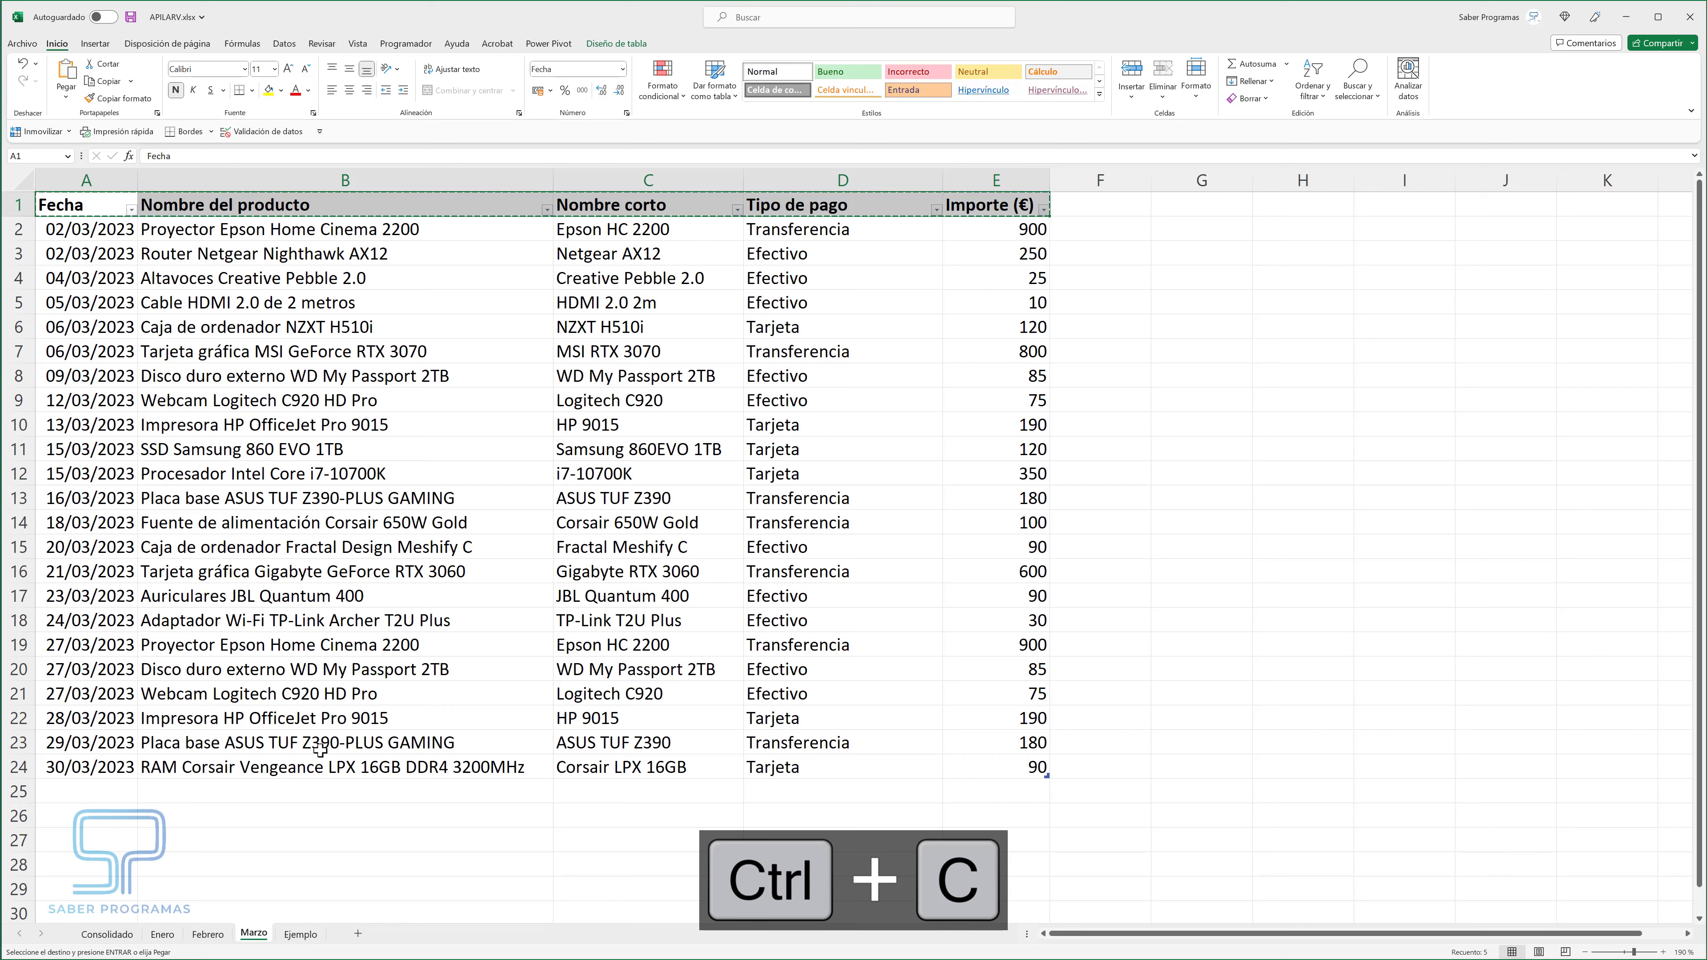
click(127, 934)
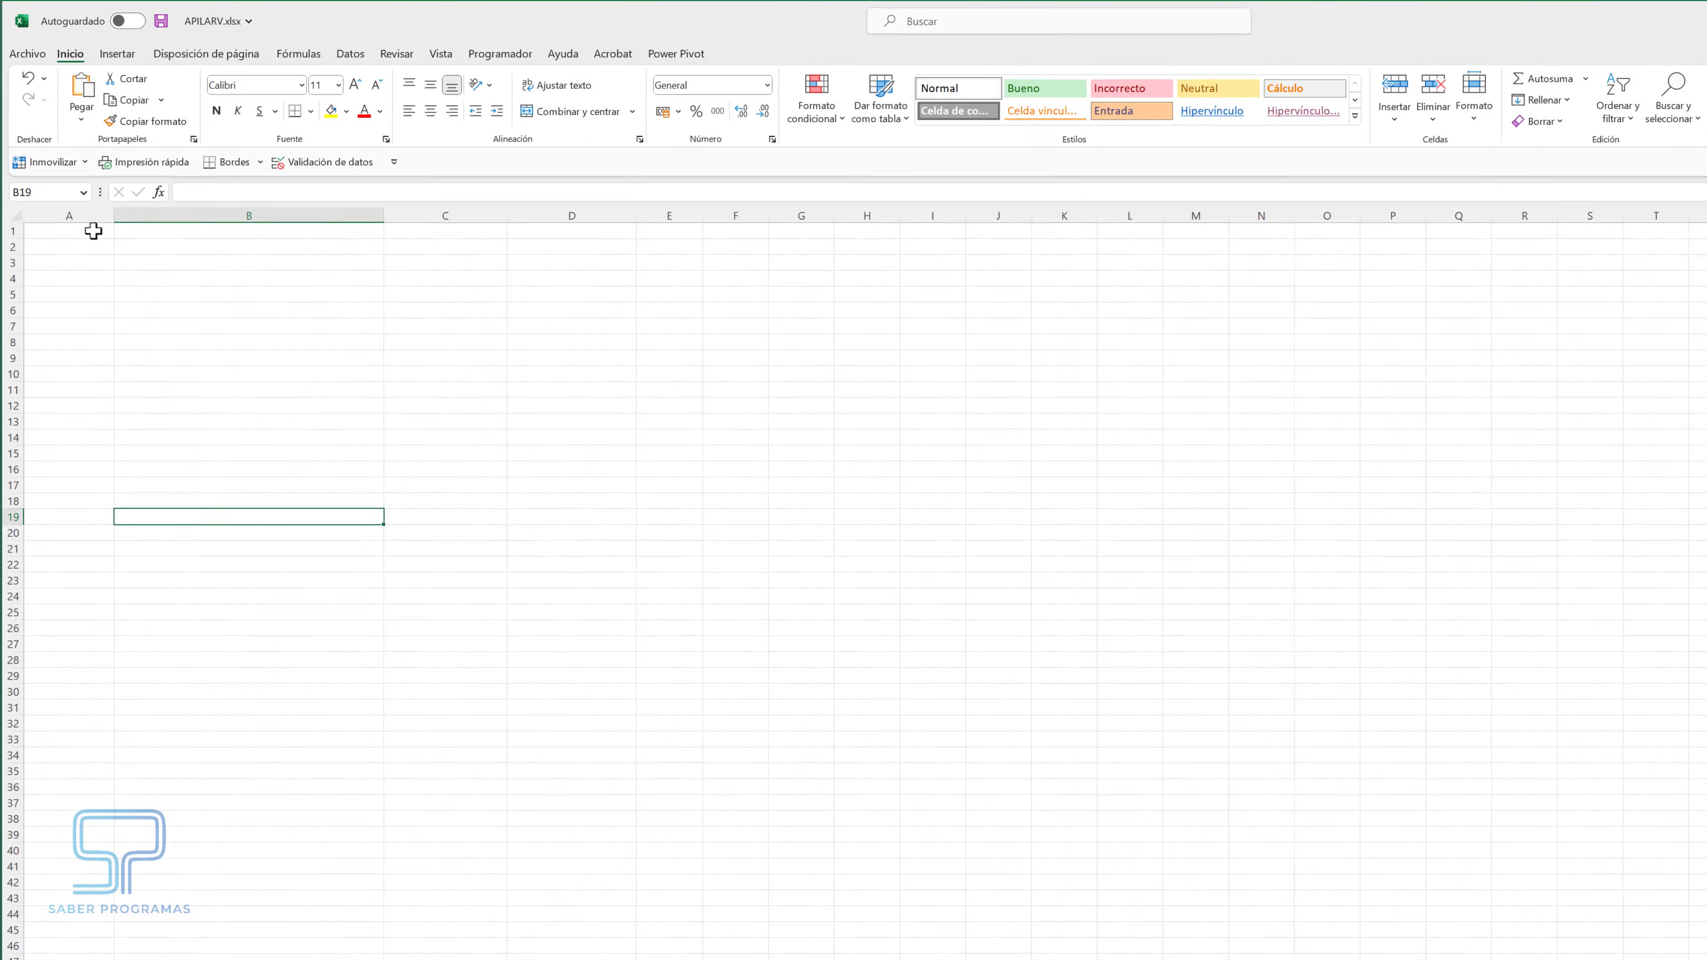
click(72, 189)
click(104, 153)
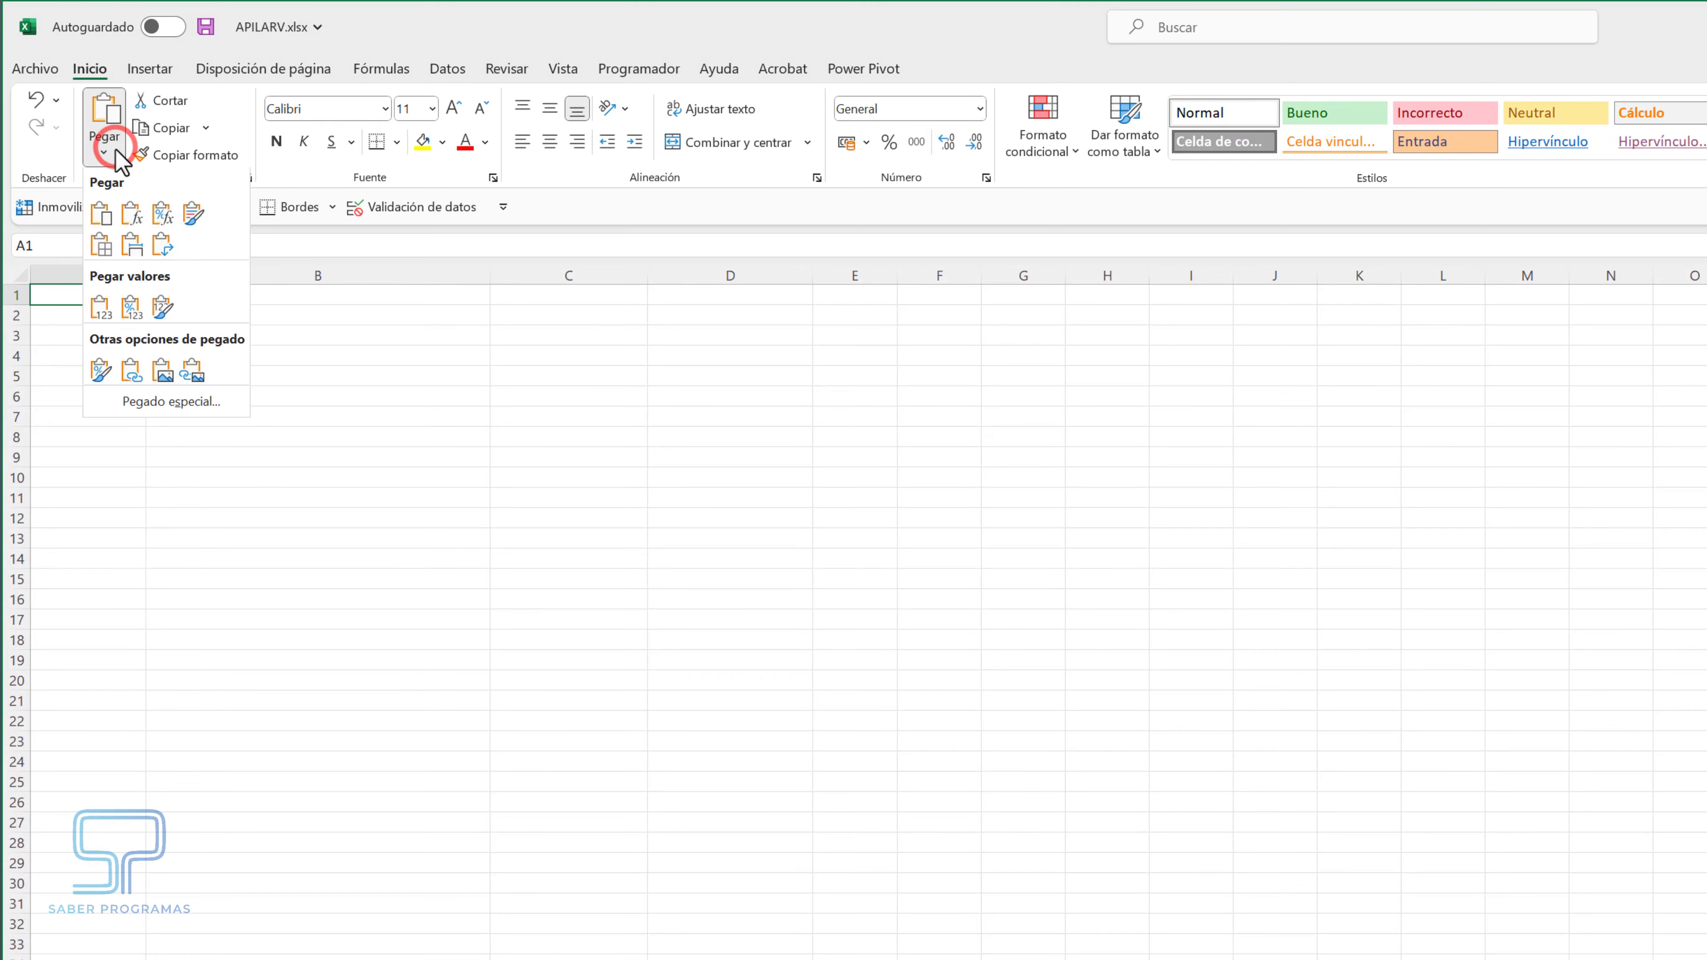
click(138, 250)
click(843, 944)
scroll(267, 381, up, 3)
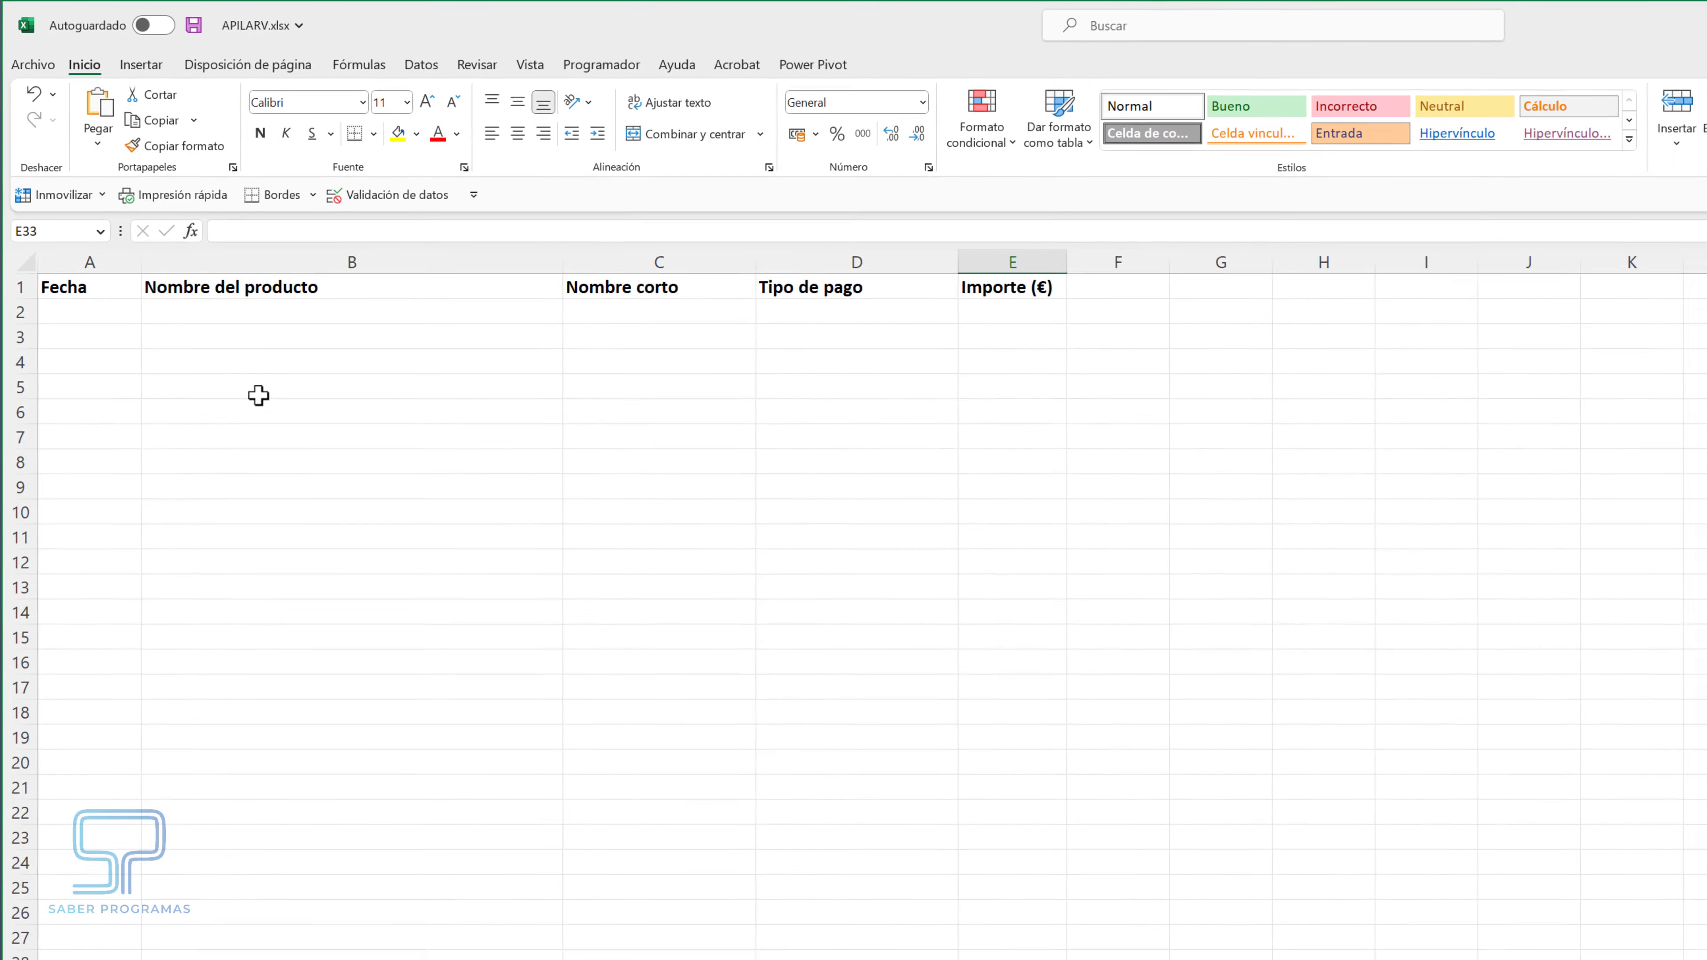
click(703, 643)
Begin an APILARV formula in Consolidado cell A2 with the Enero table's data, Tabla1, as the first array.
click(76, 228)
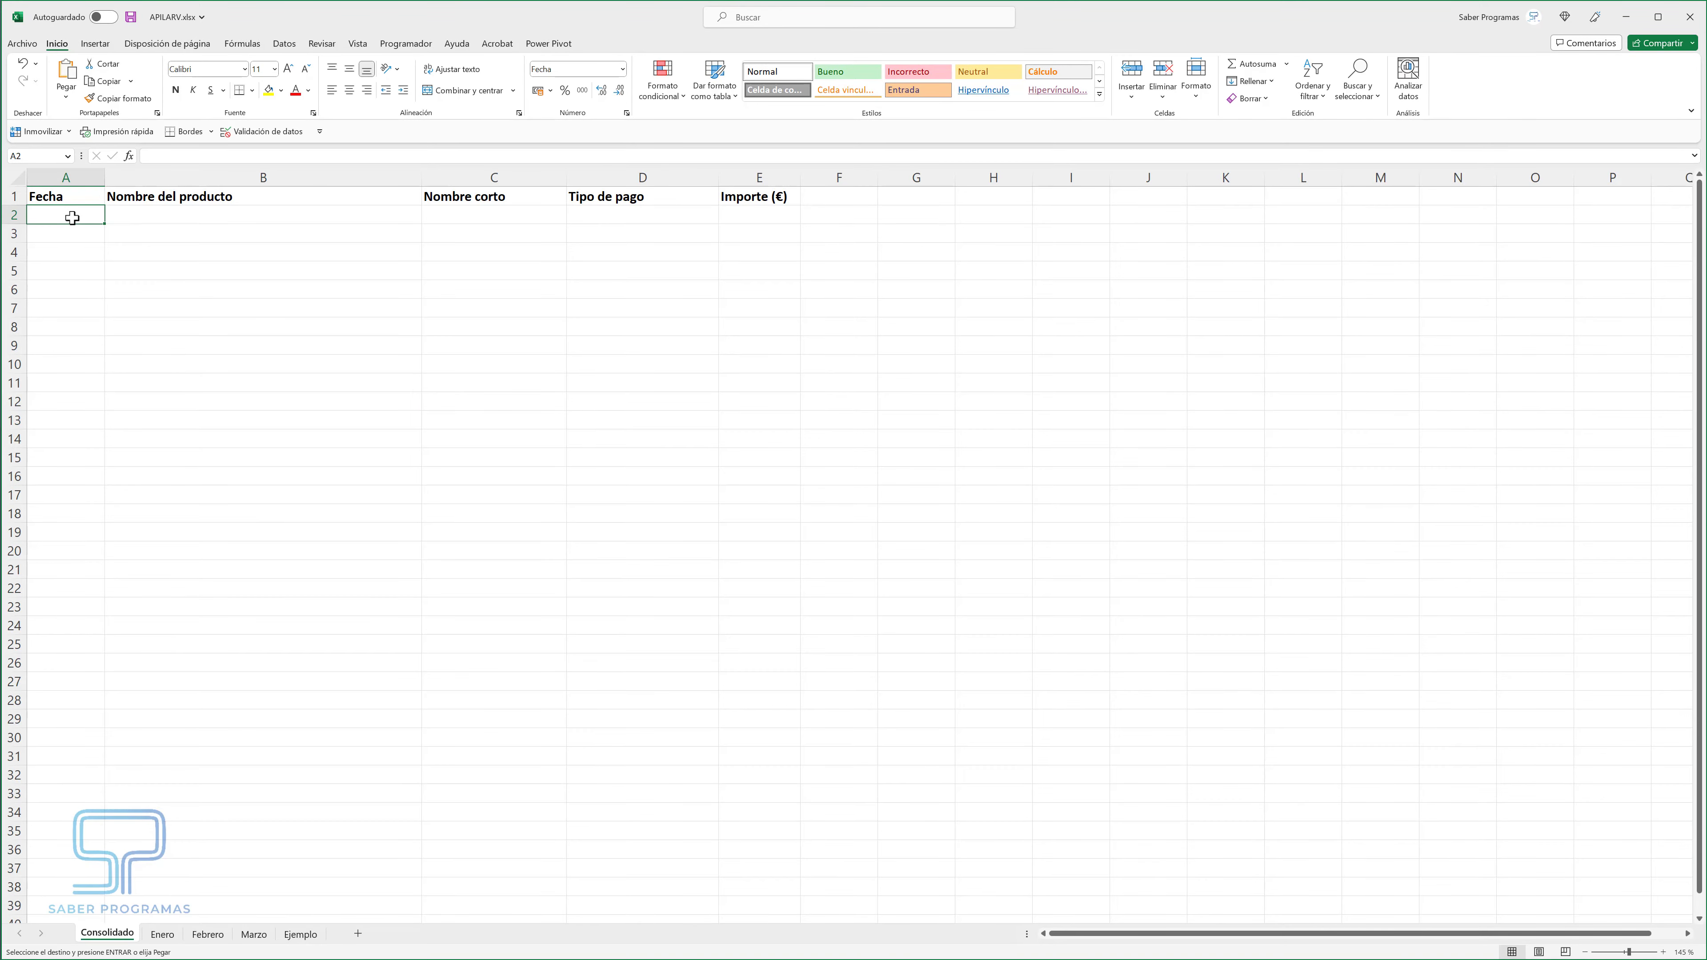
text(=)
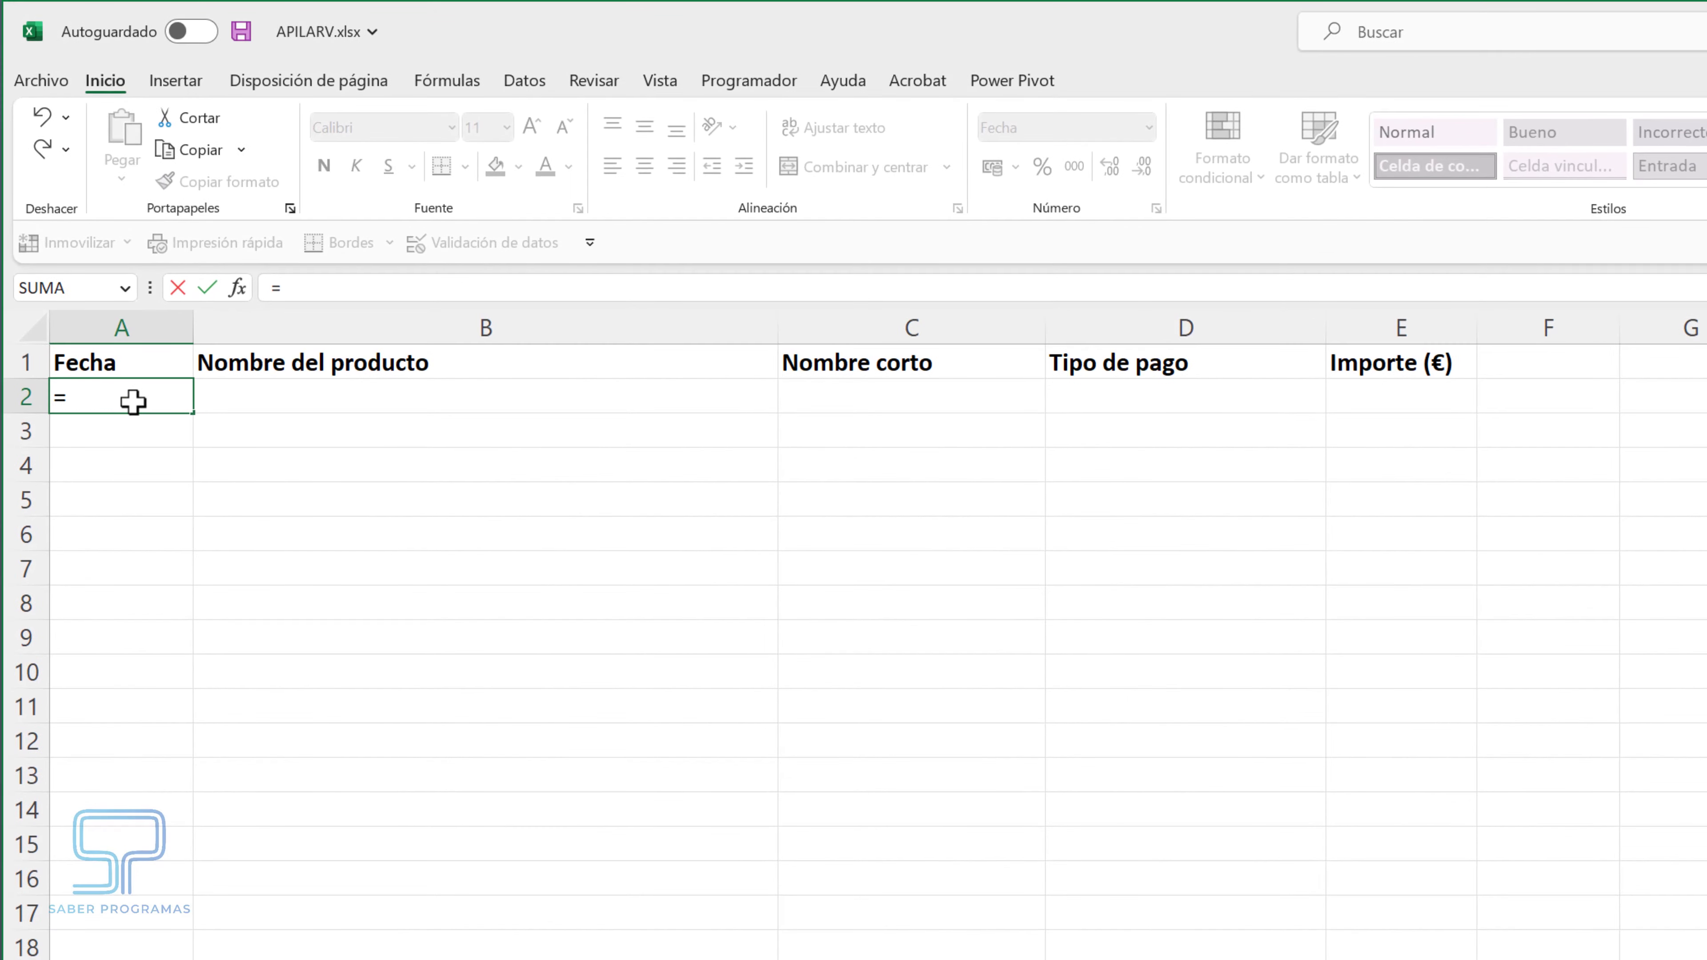
text(apilar)
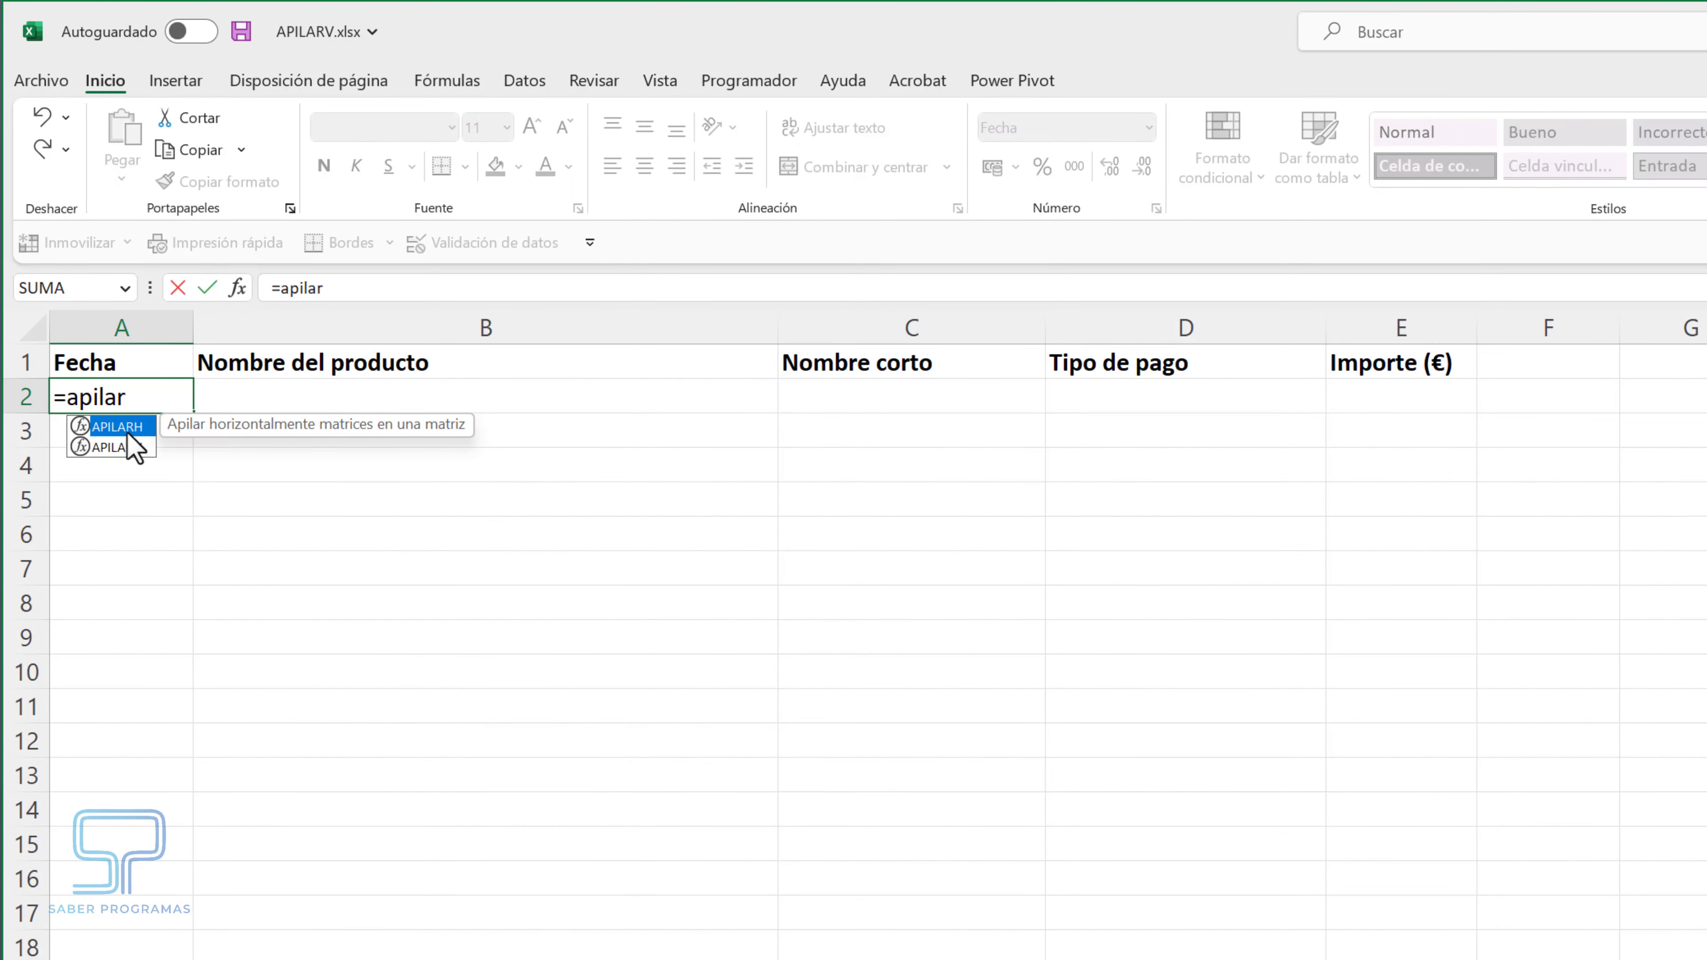
double_click(126, 446)
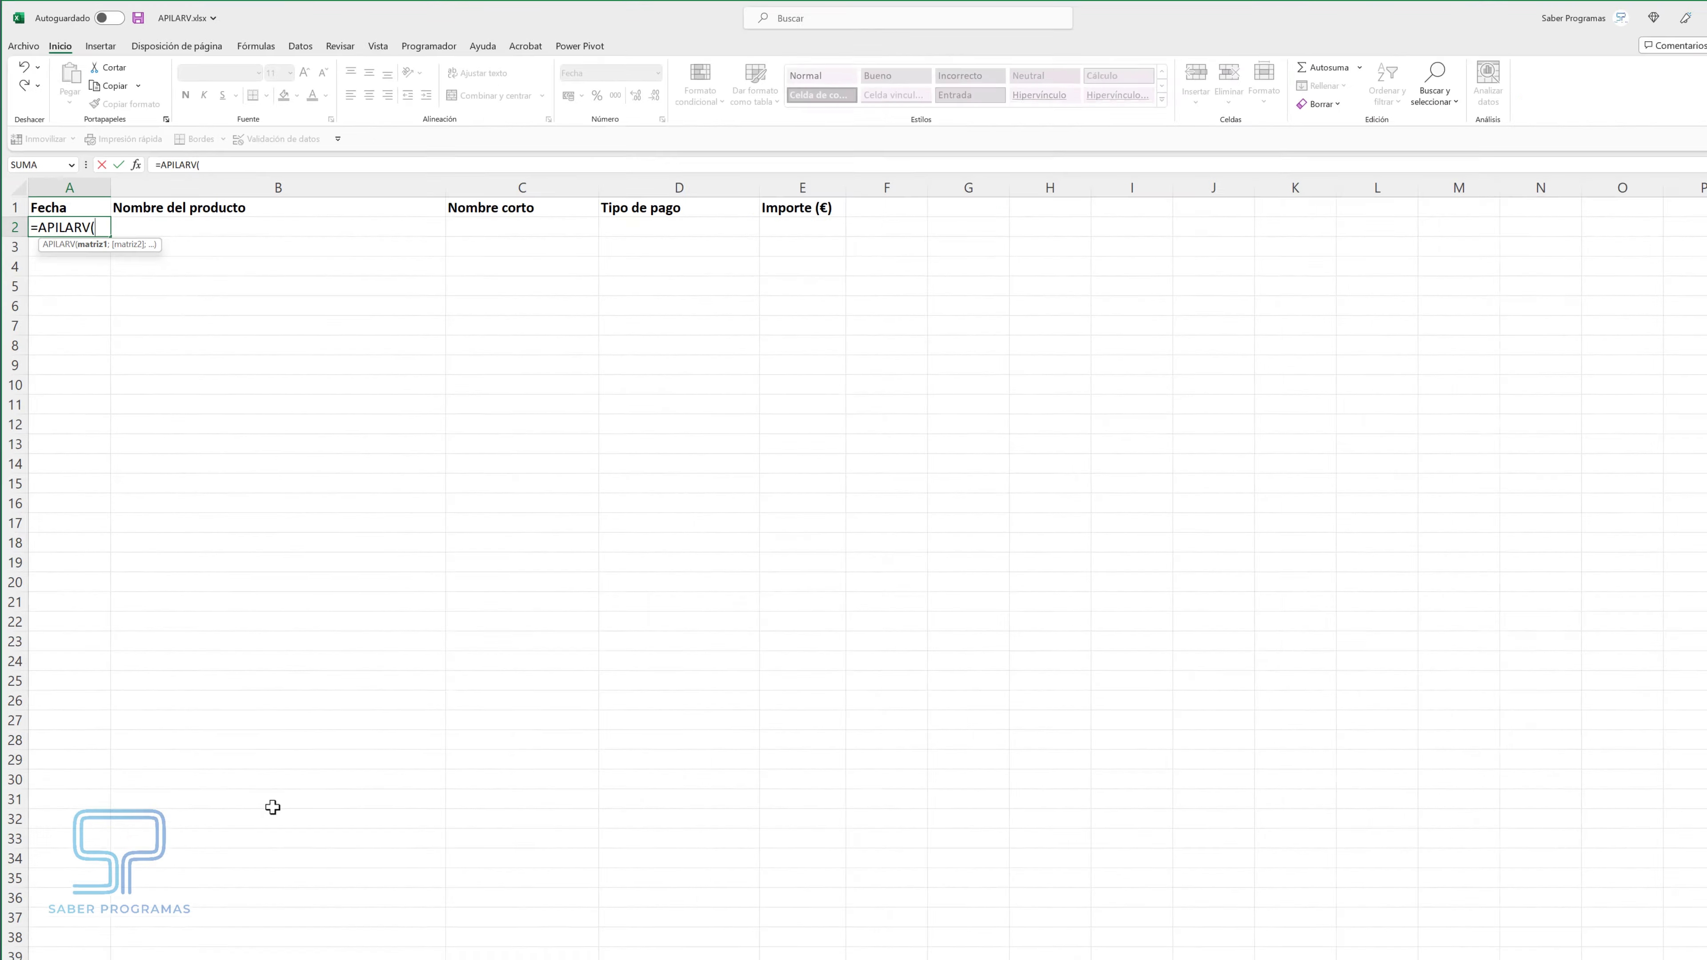
click(163, 934)
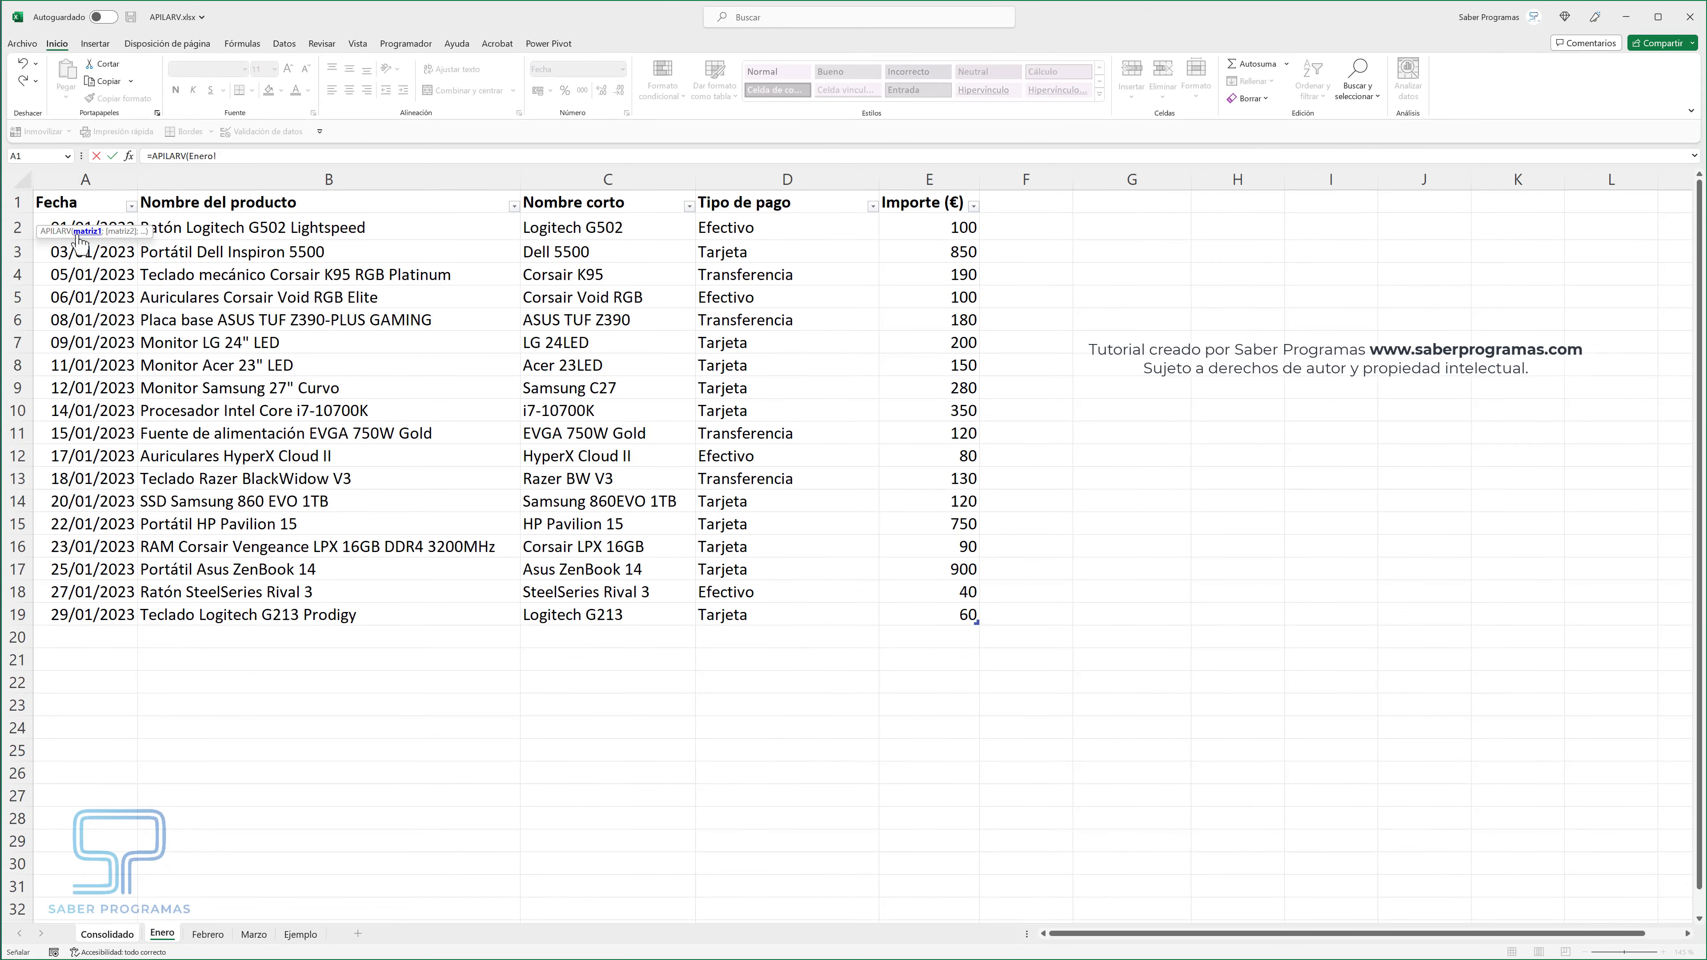
drag(67, 229, 967, 612)
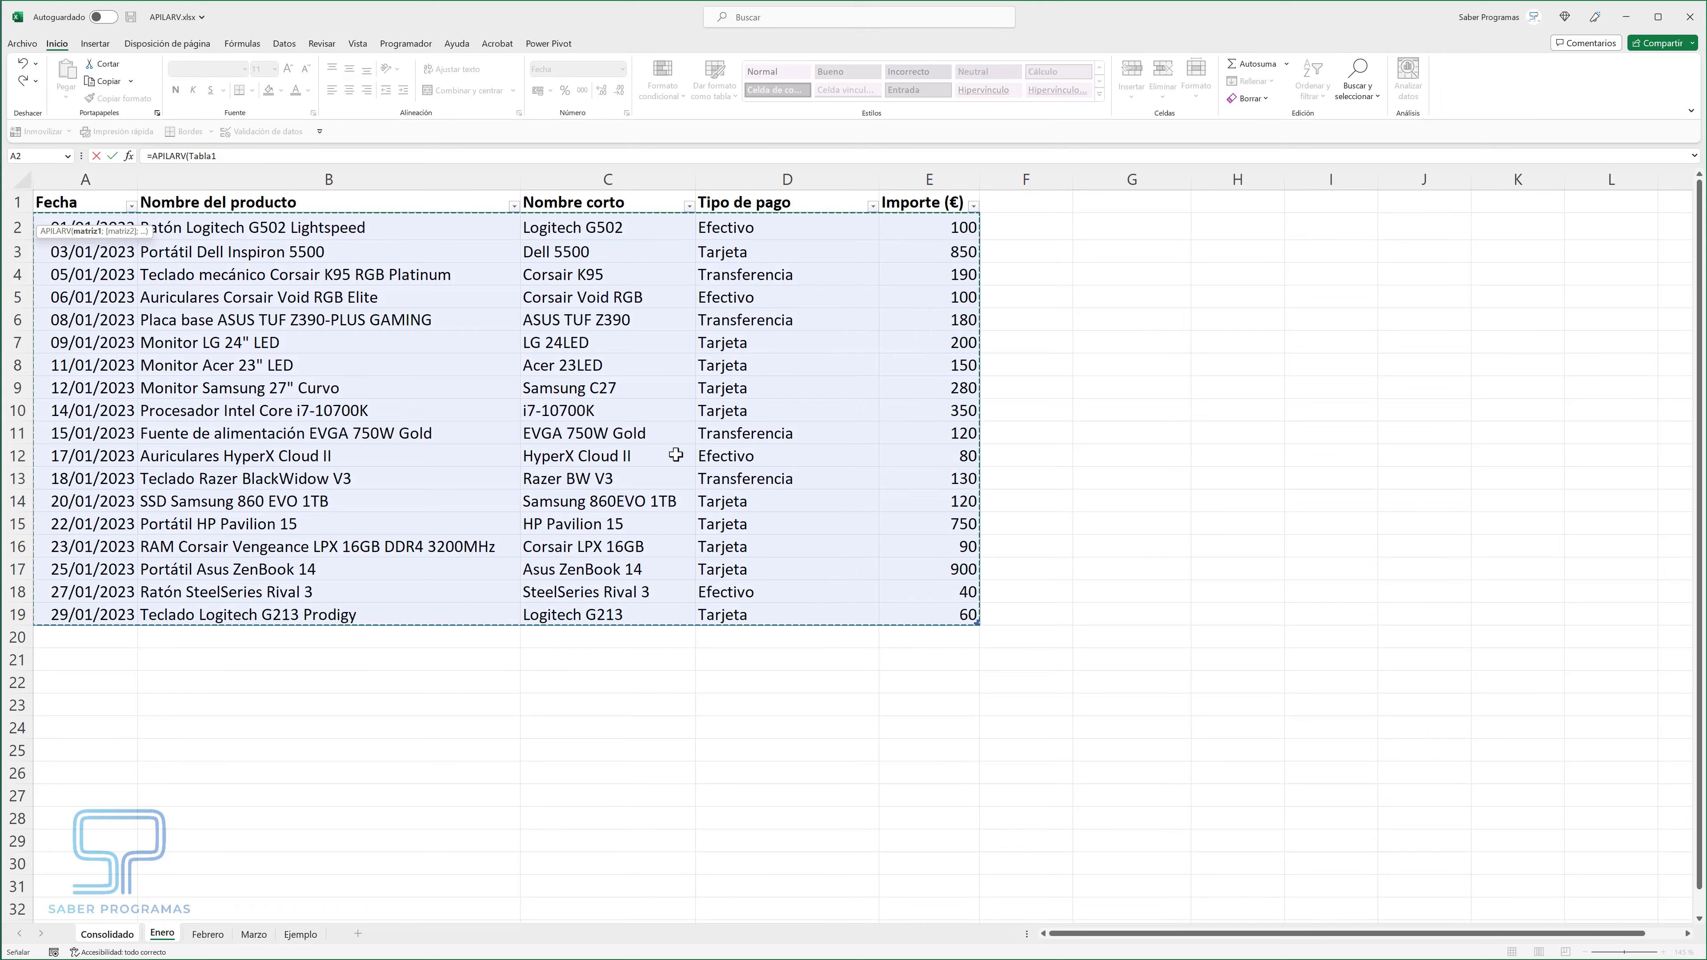
text(;)
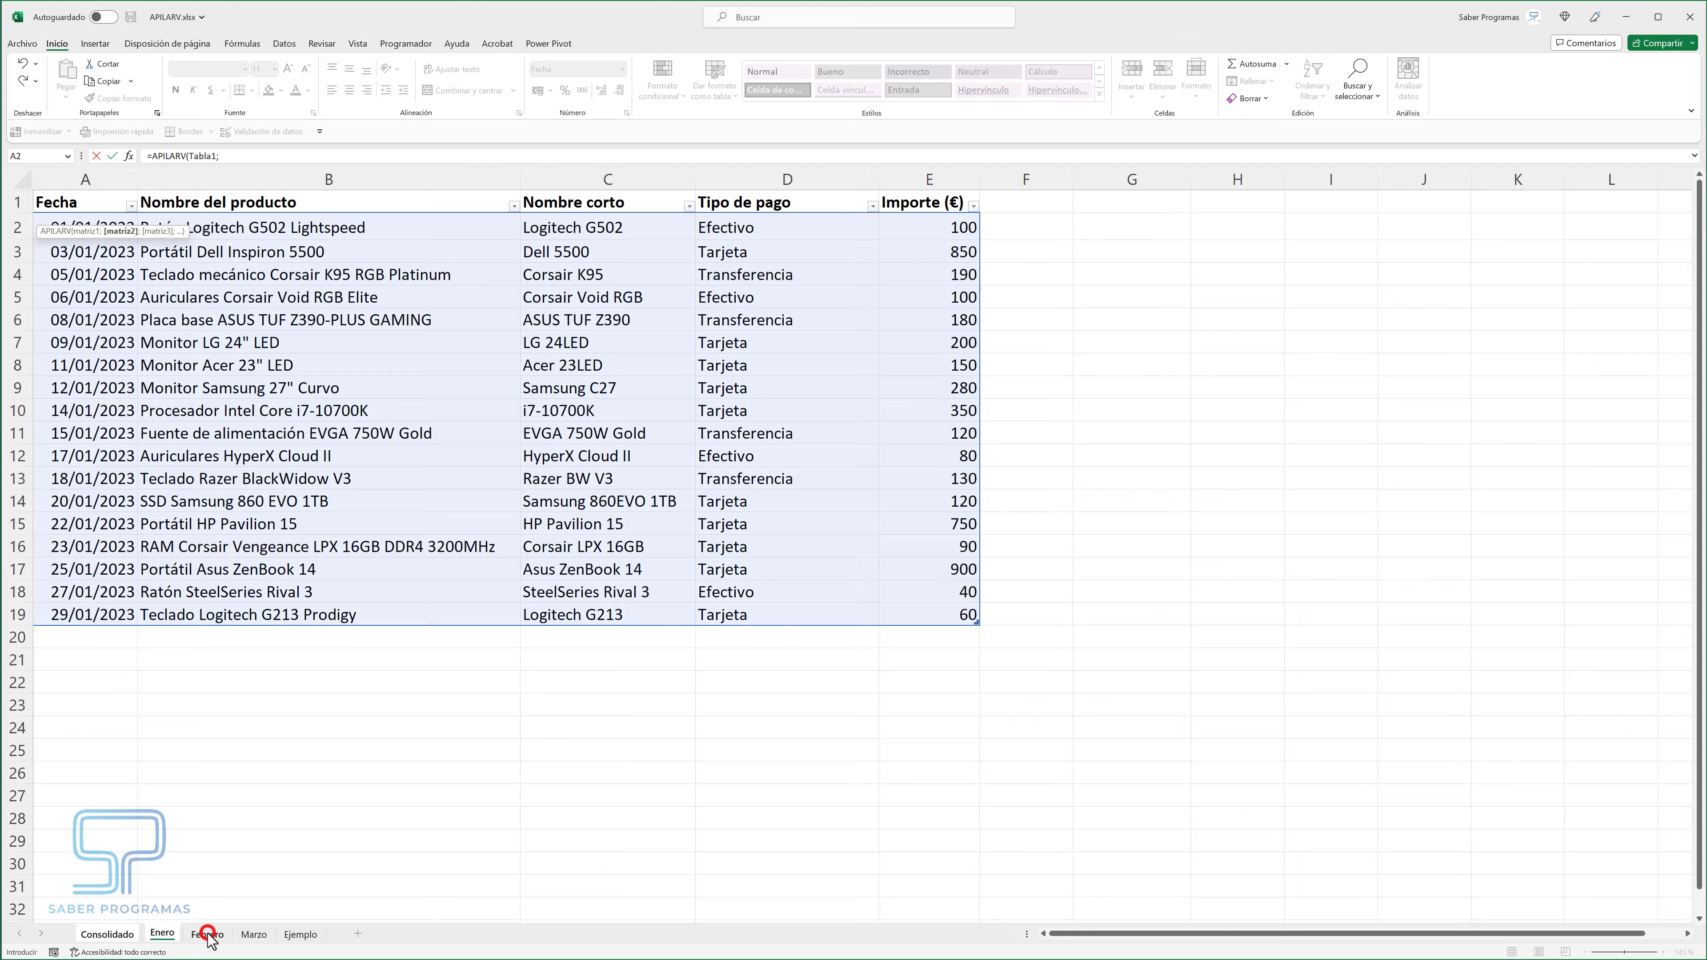
Add the Febrero and Marzo table data, Tabla2 and Tabla3, as the remaining APILARV arrays and complete the formula.
click(207, 932)
drag(76, 238, 1107, 679)
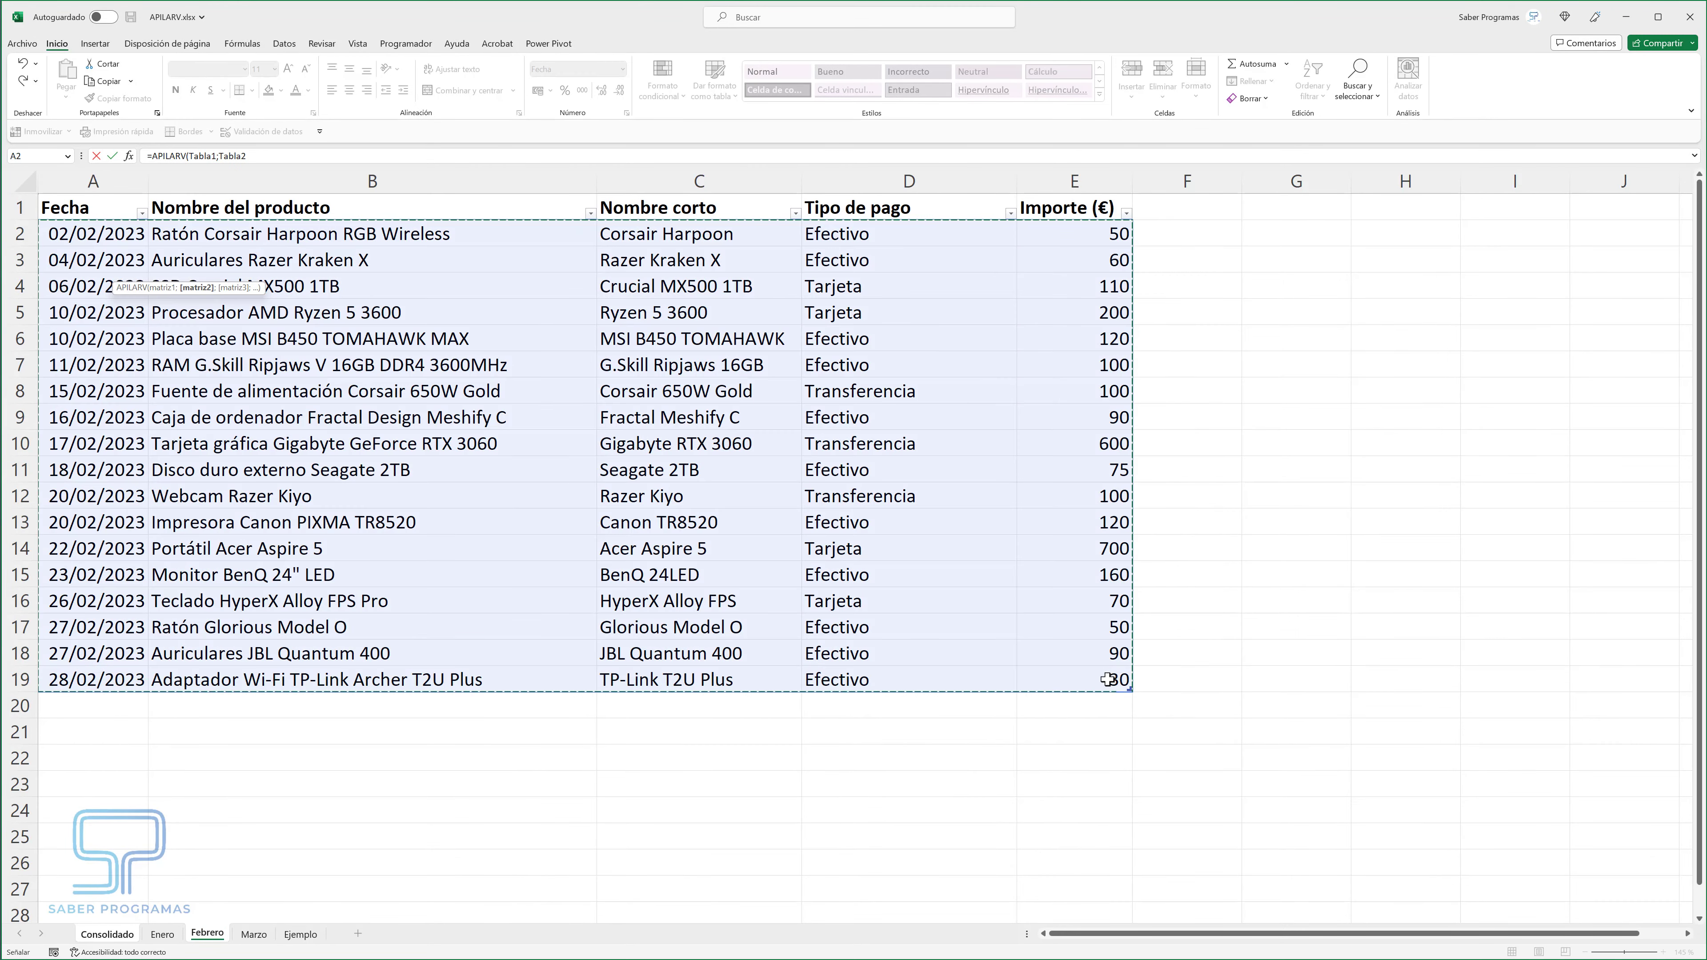
text(;)
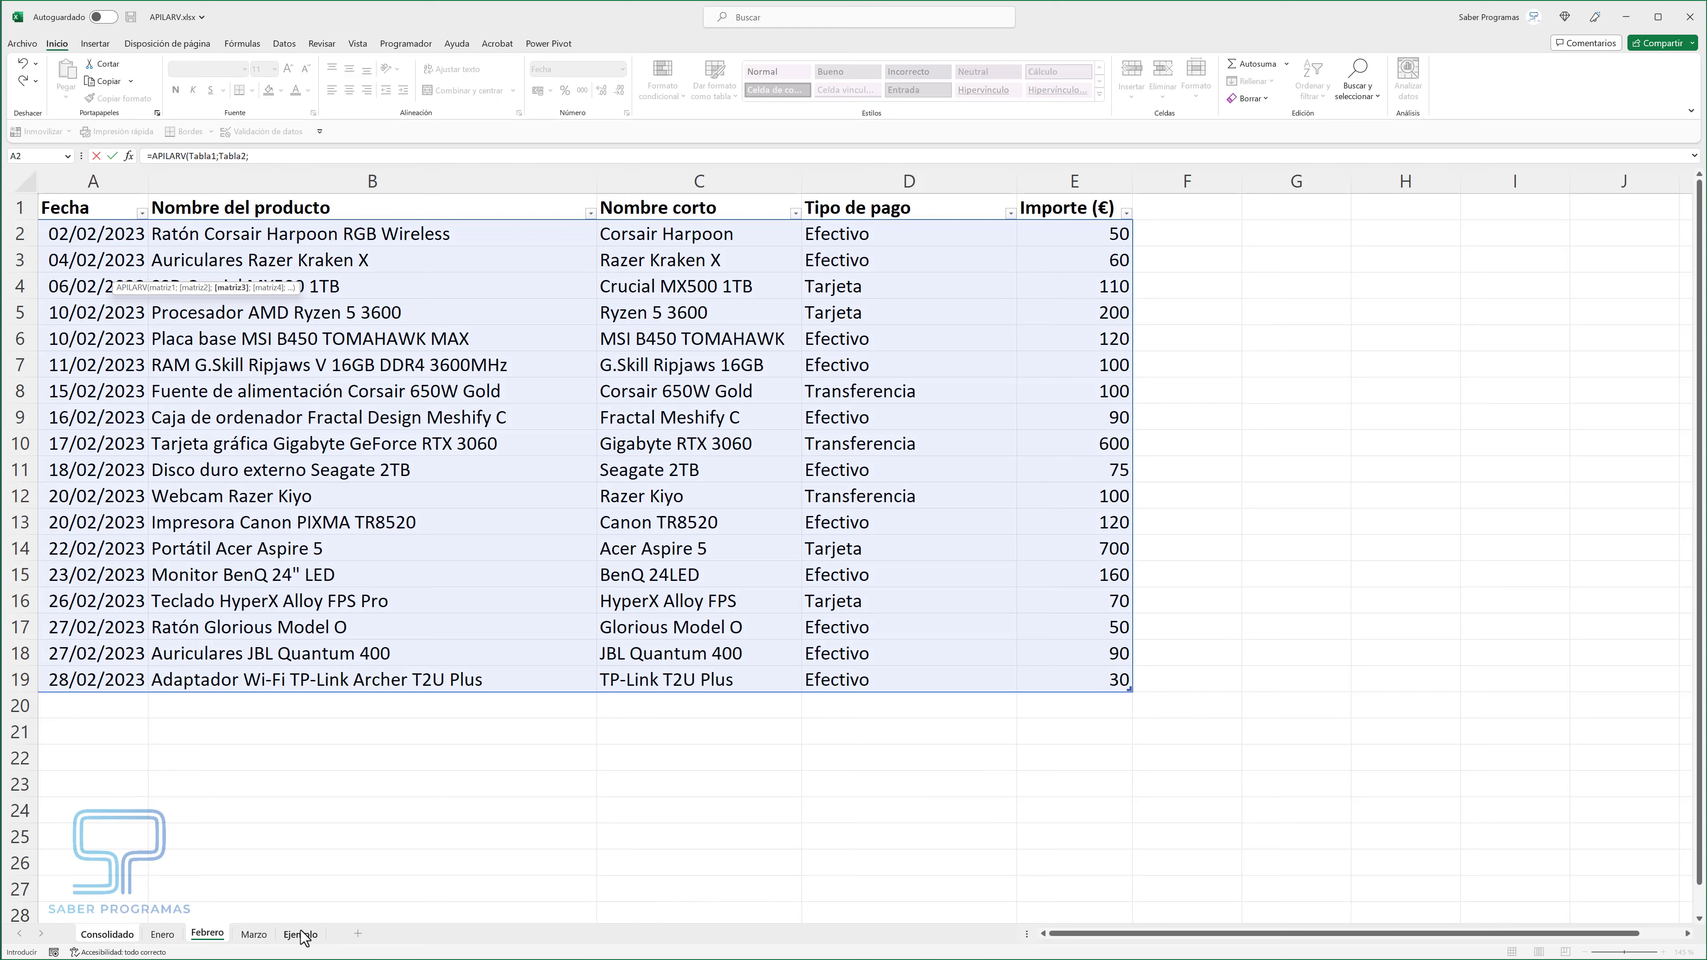
click(254, 934)
drag(74, 228, 997, 761)
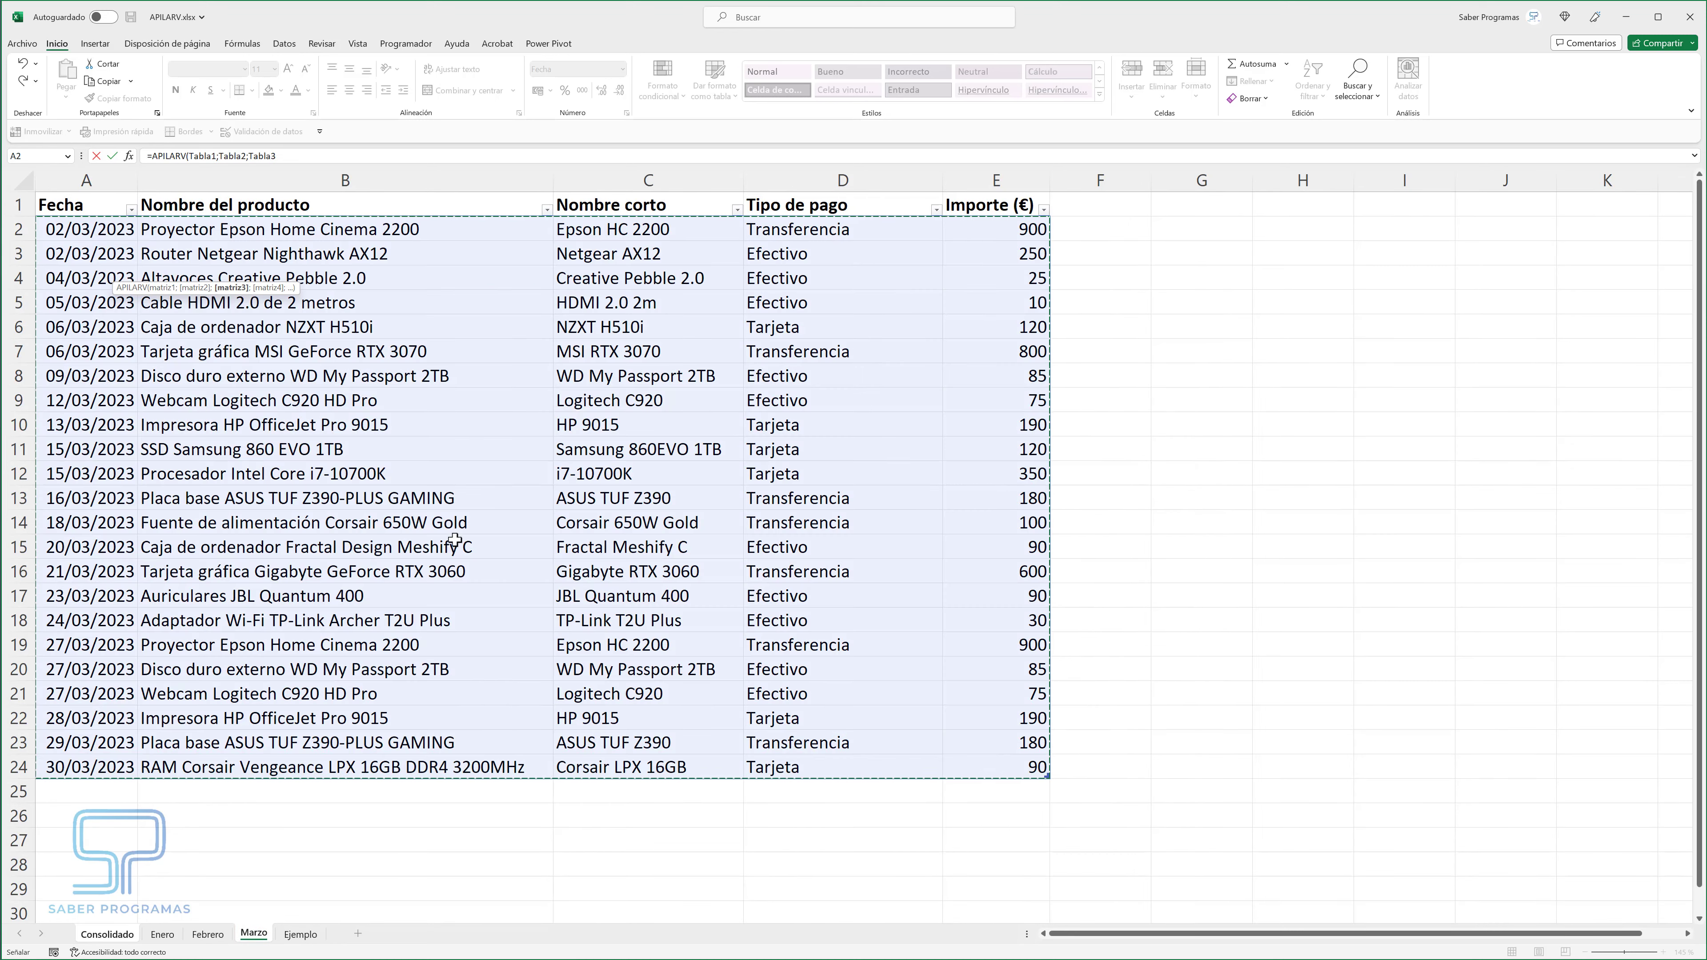
key(Return)
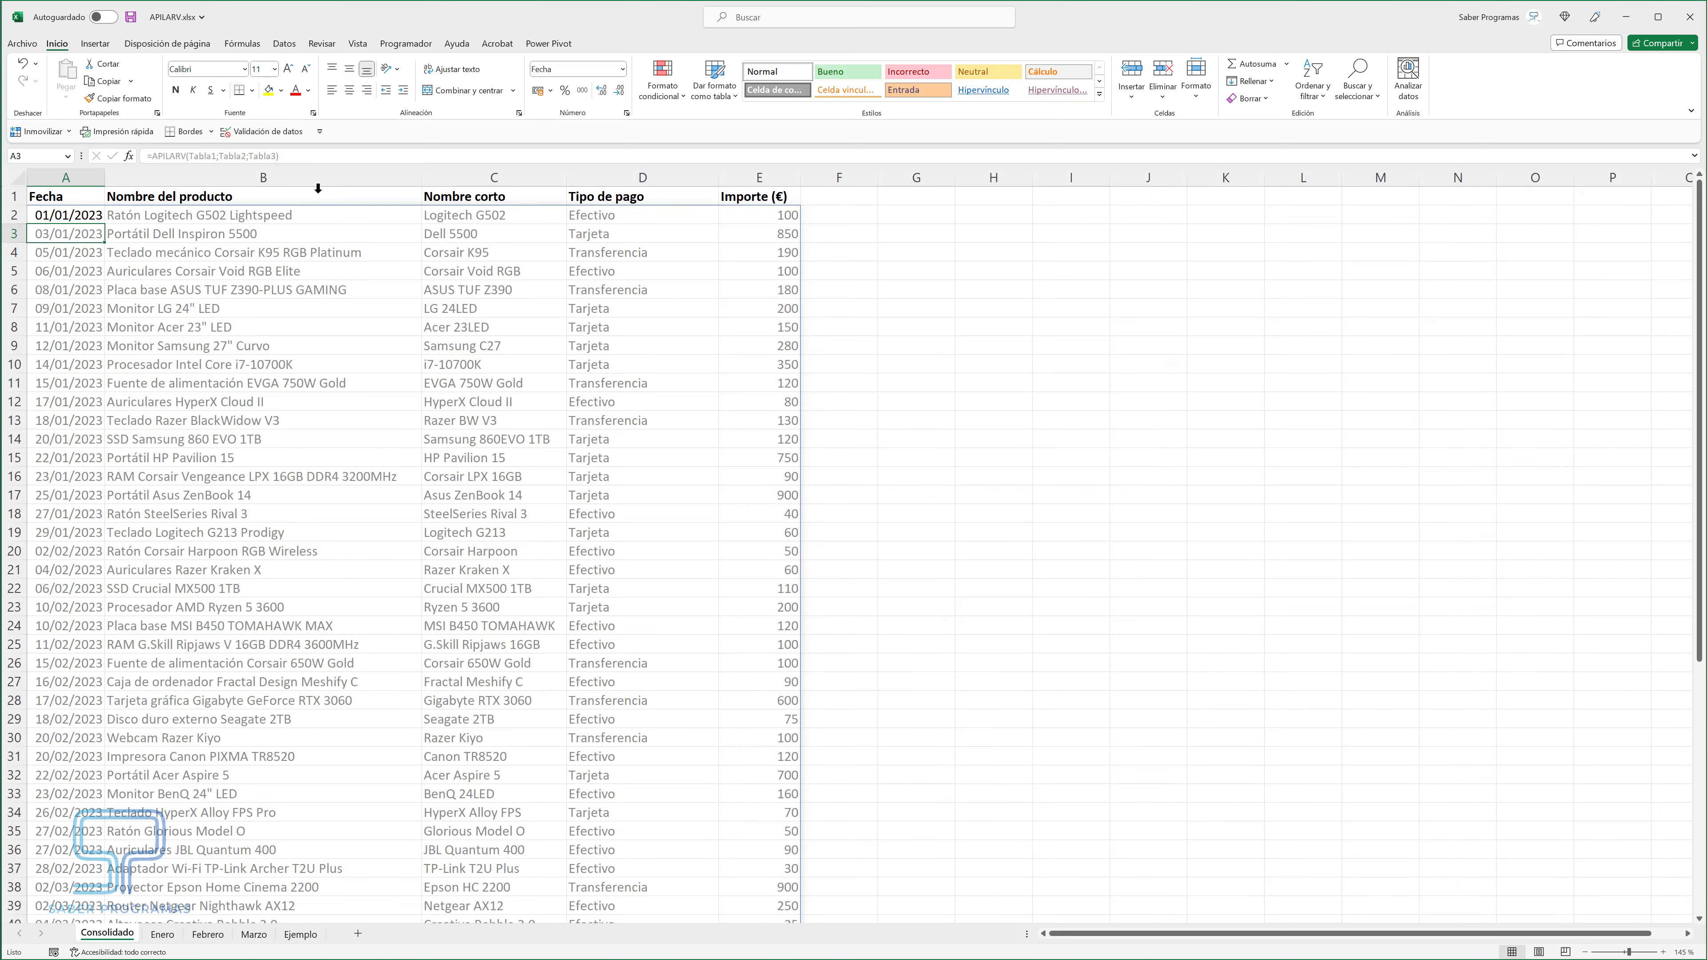
click(938, 538)
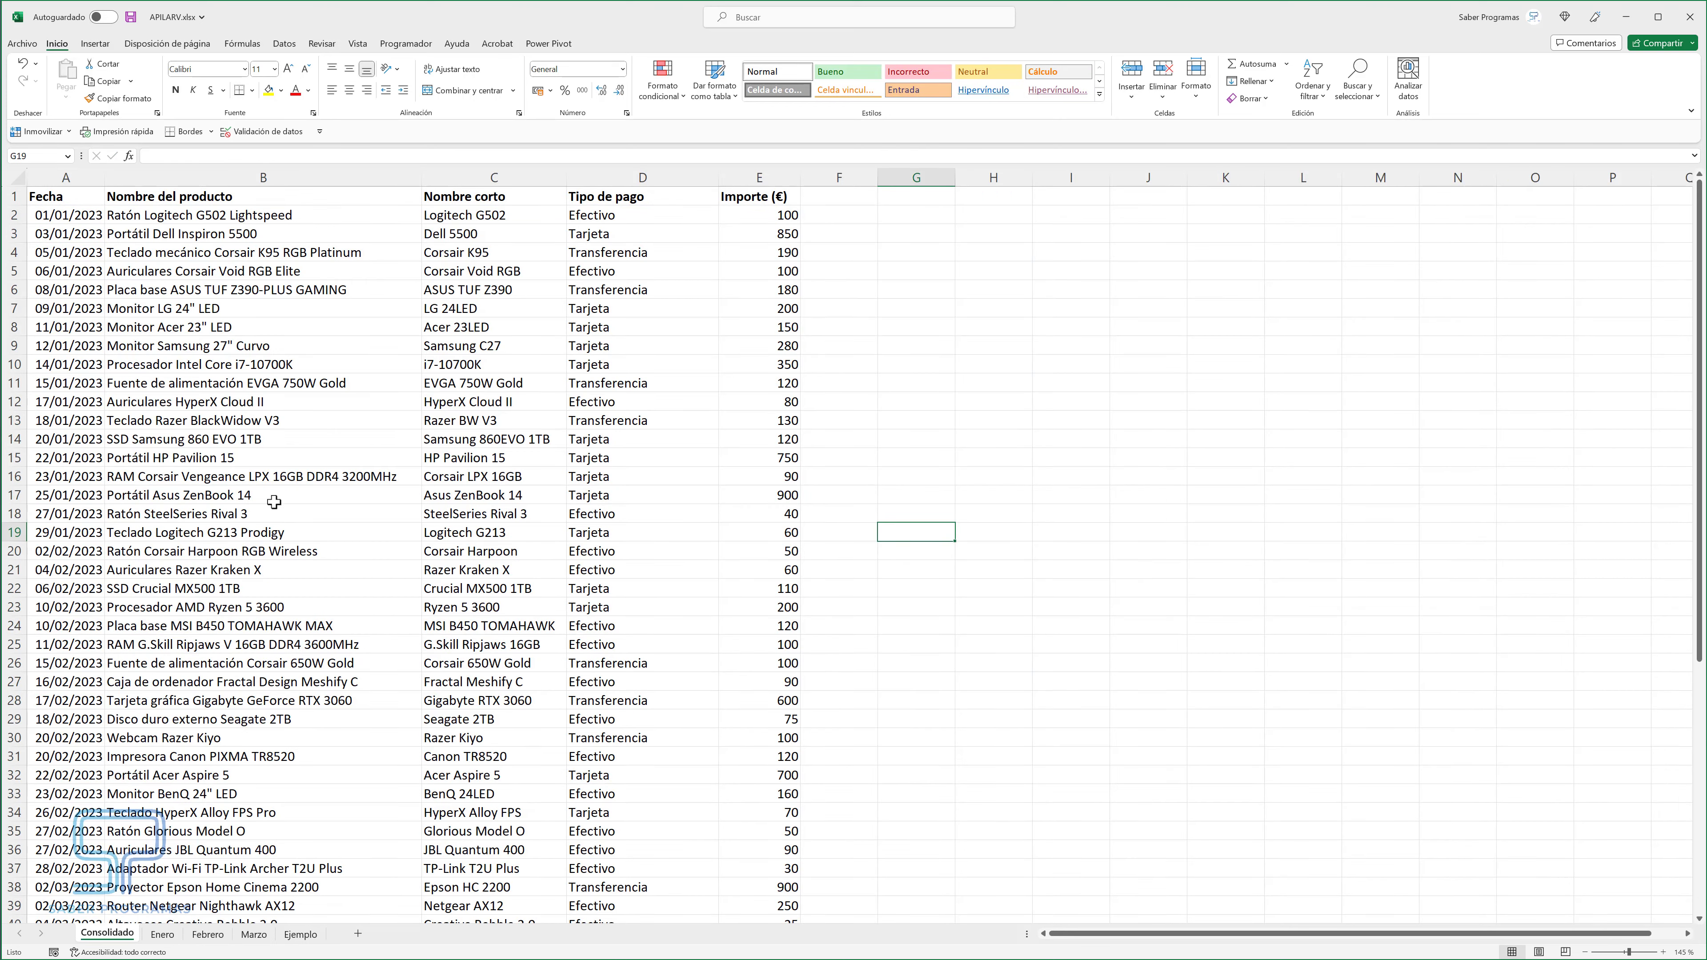
scroll(308, 437, down, 10)
scroll(365, 558, up, 10)
On the Enero sheet, fill the last record A19:E19 down into row 20 and set its amount to 60.
click(168, 939)
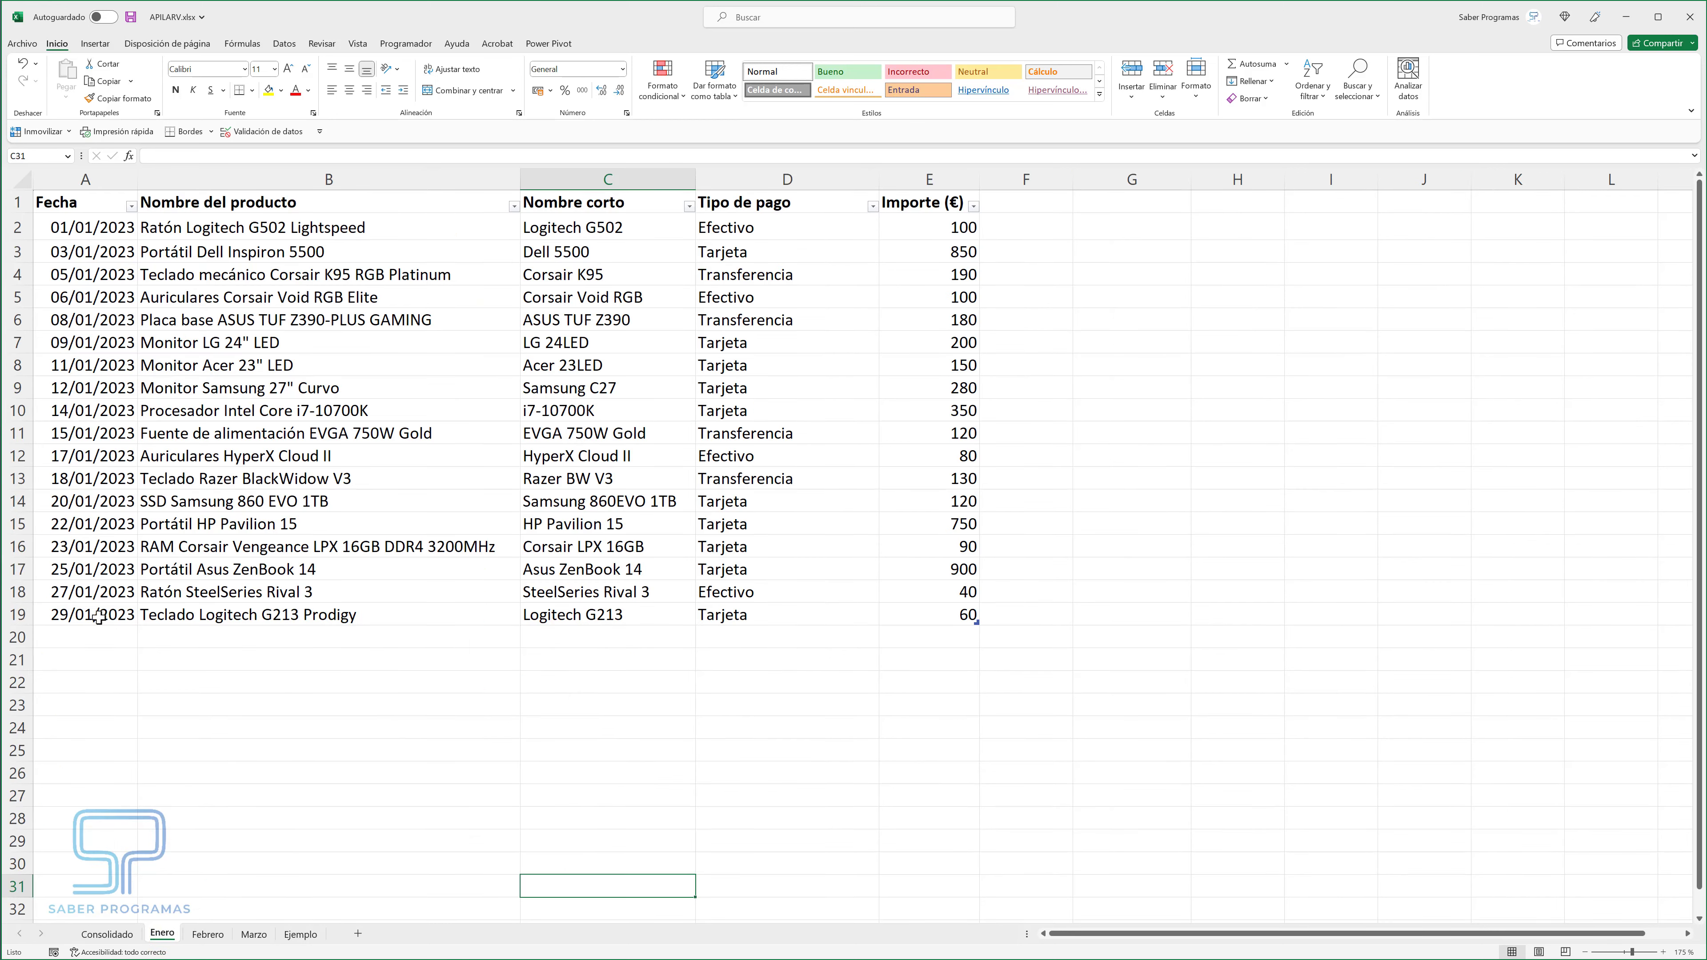
drag(78, 615, 967, 644)
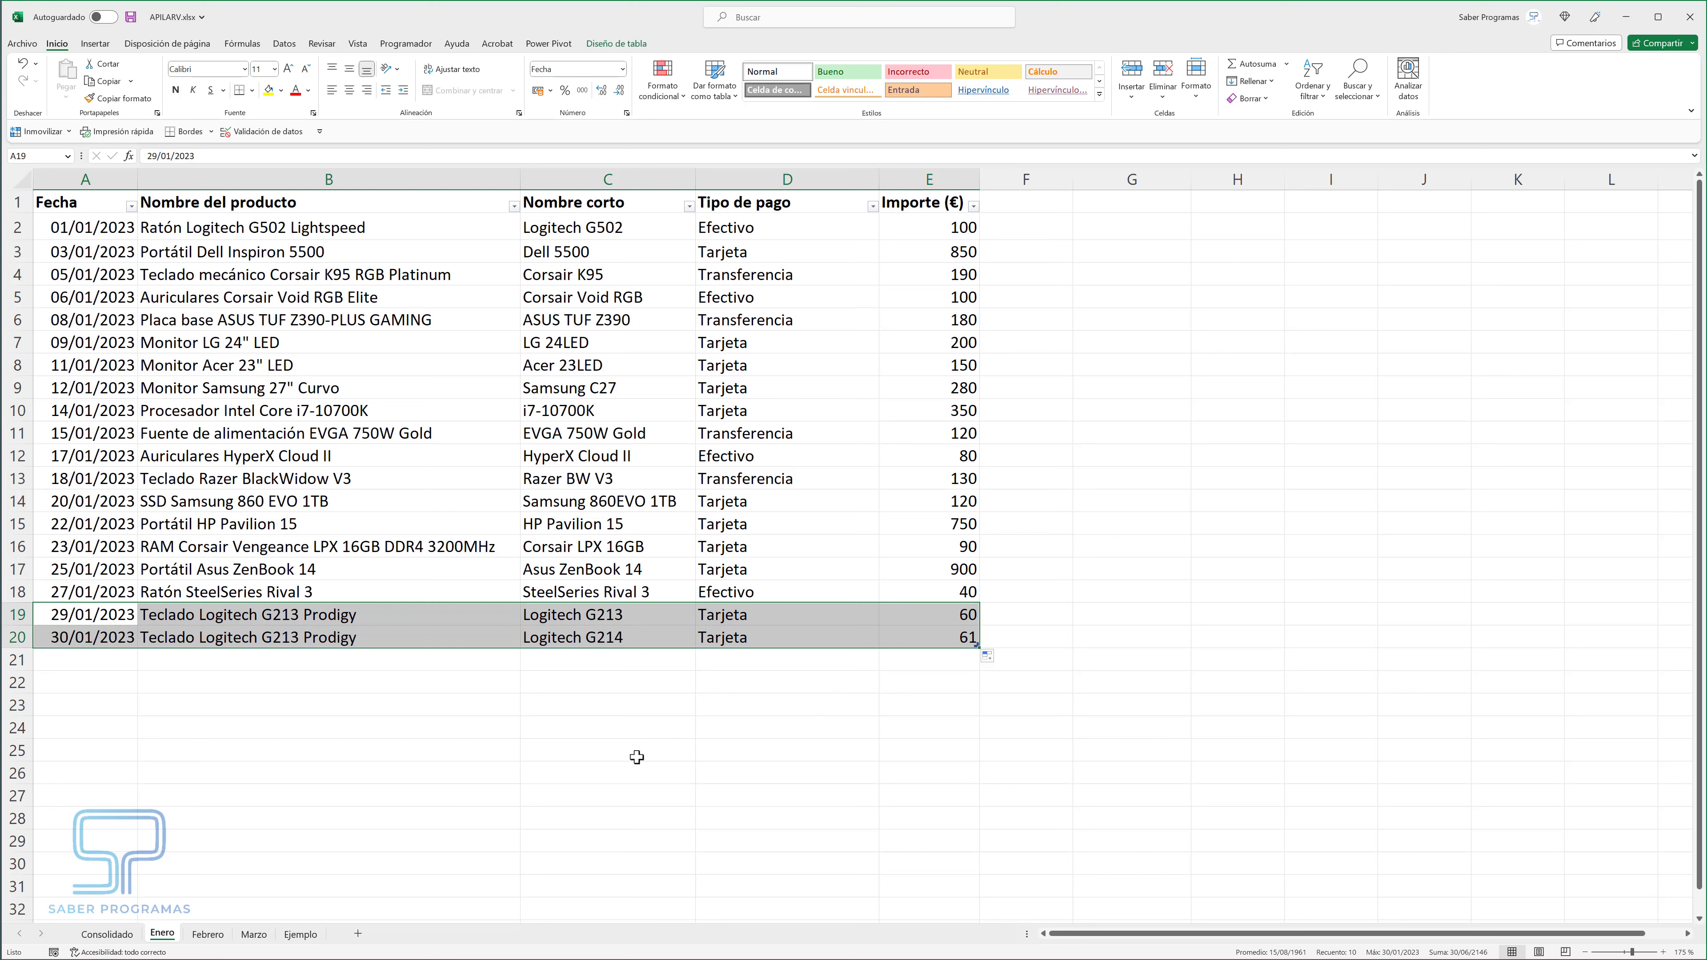
click(952, 638)
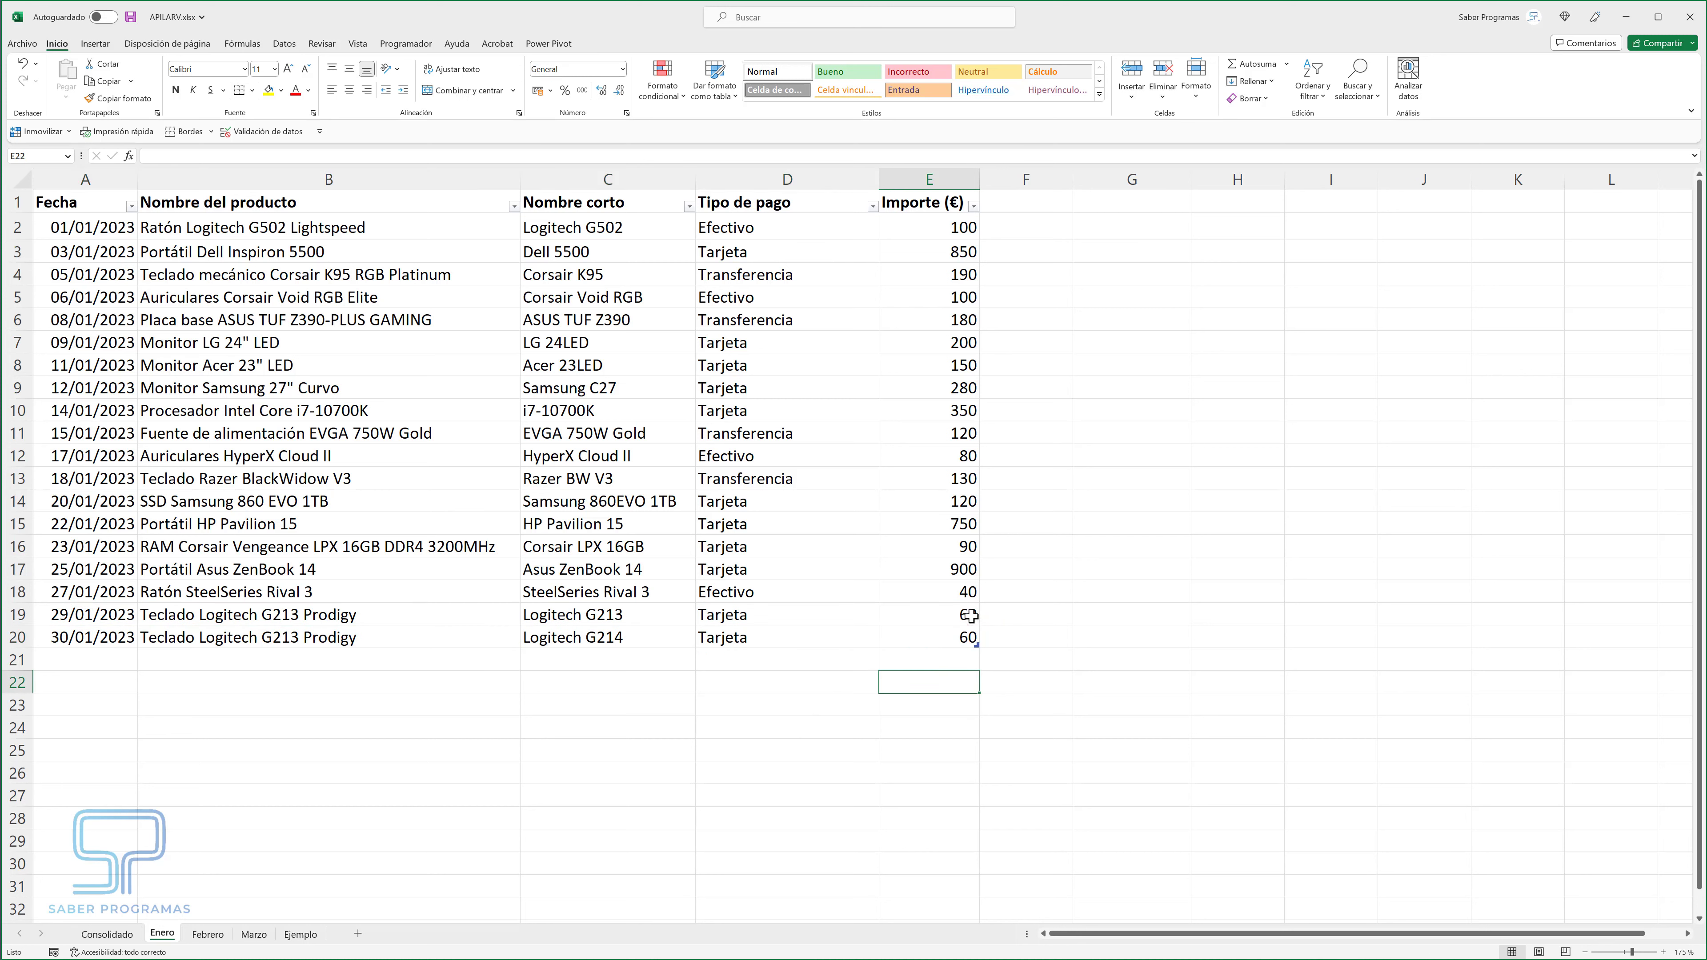
Set the Importe in Enero cell E20 to 6000 and check the new record in row 20 of the Consolidado sheet.
click(970, 636)
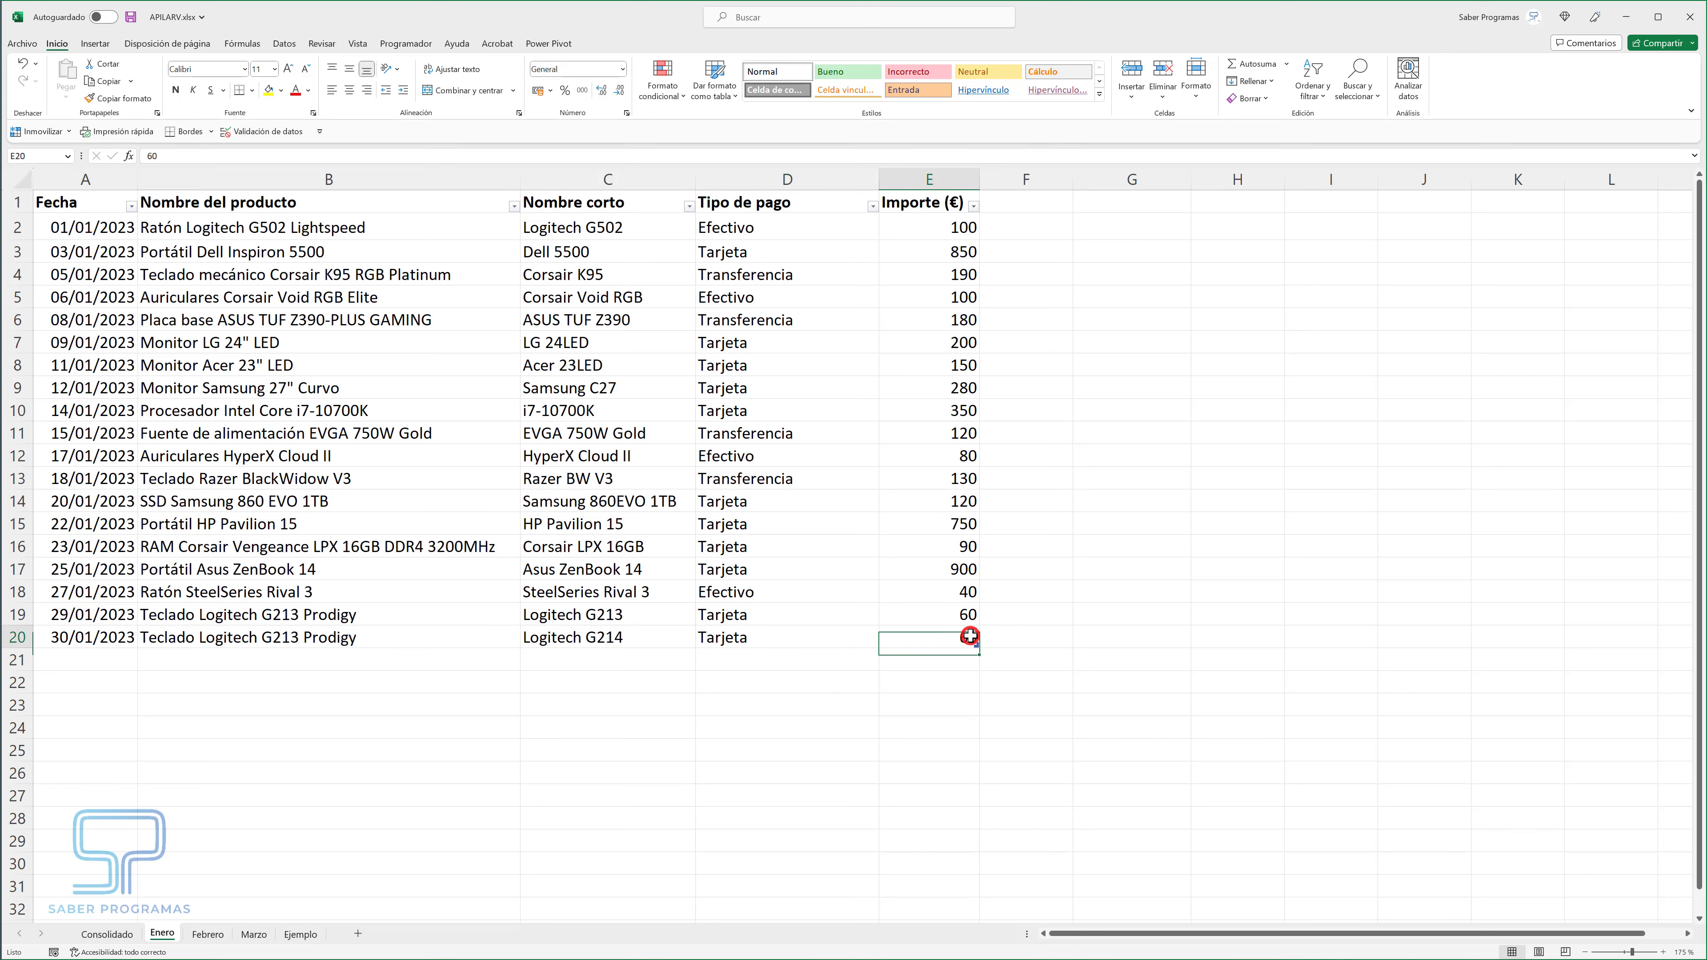
text(6)
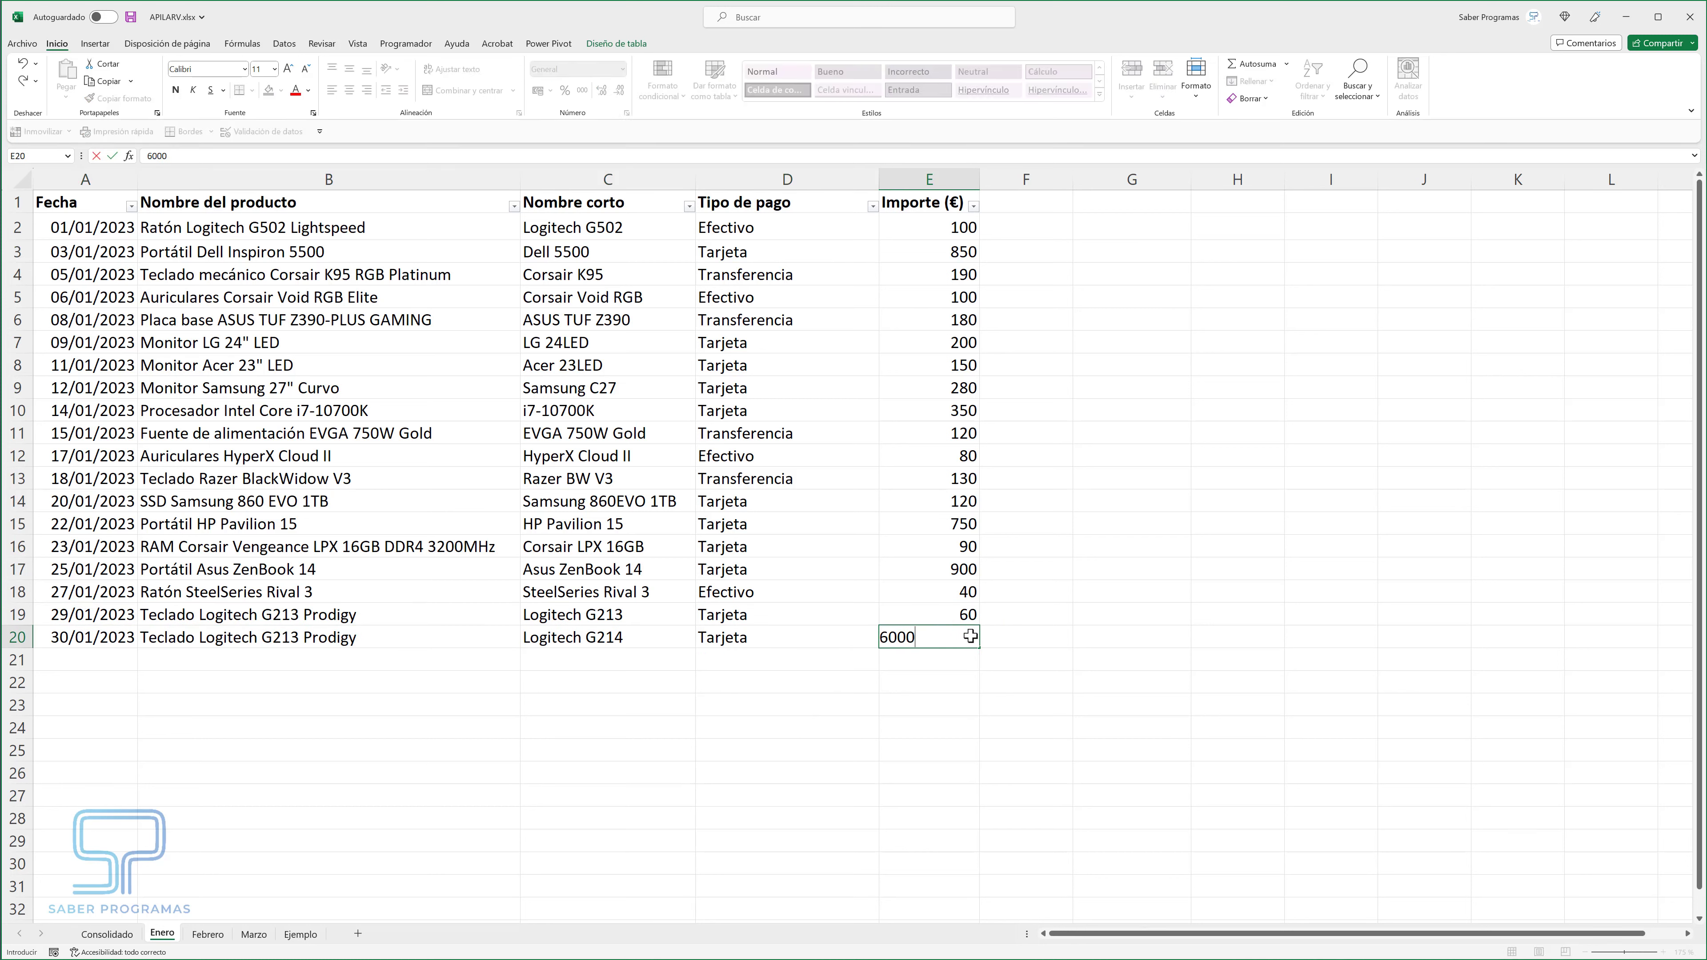
key(Return)
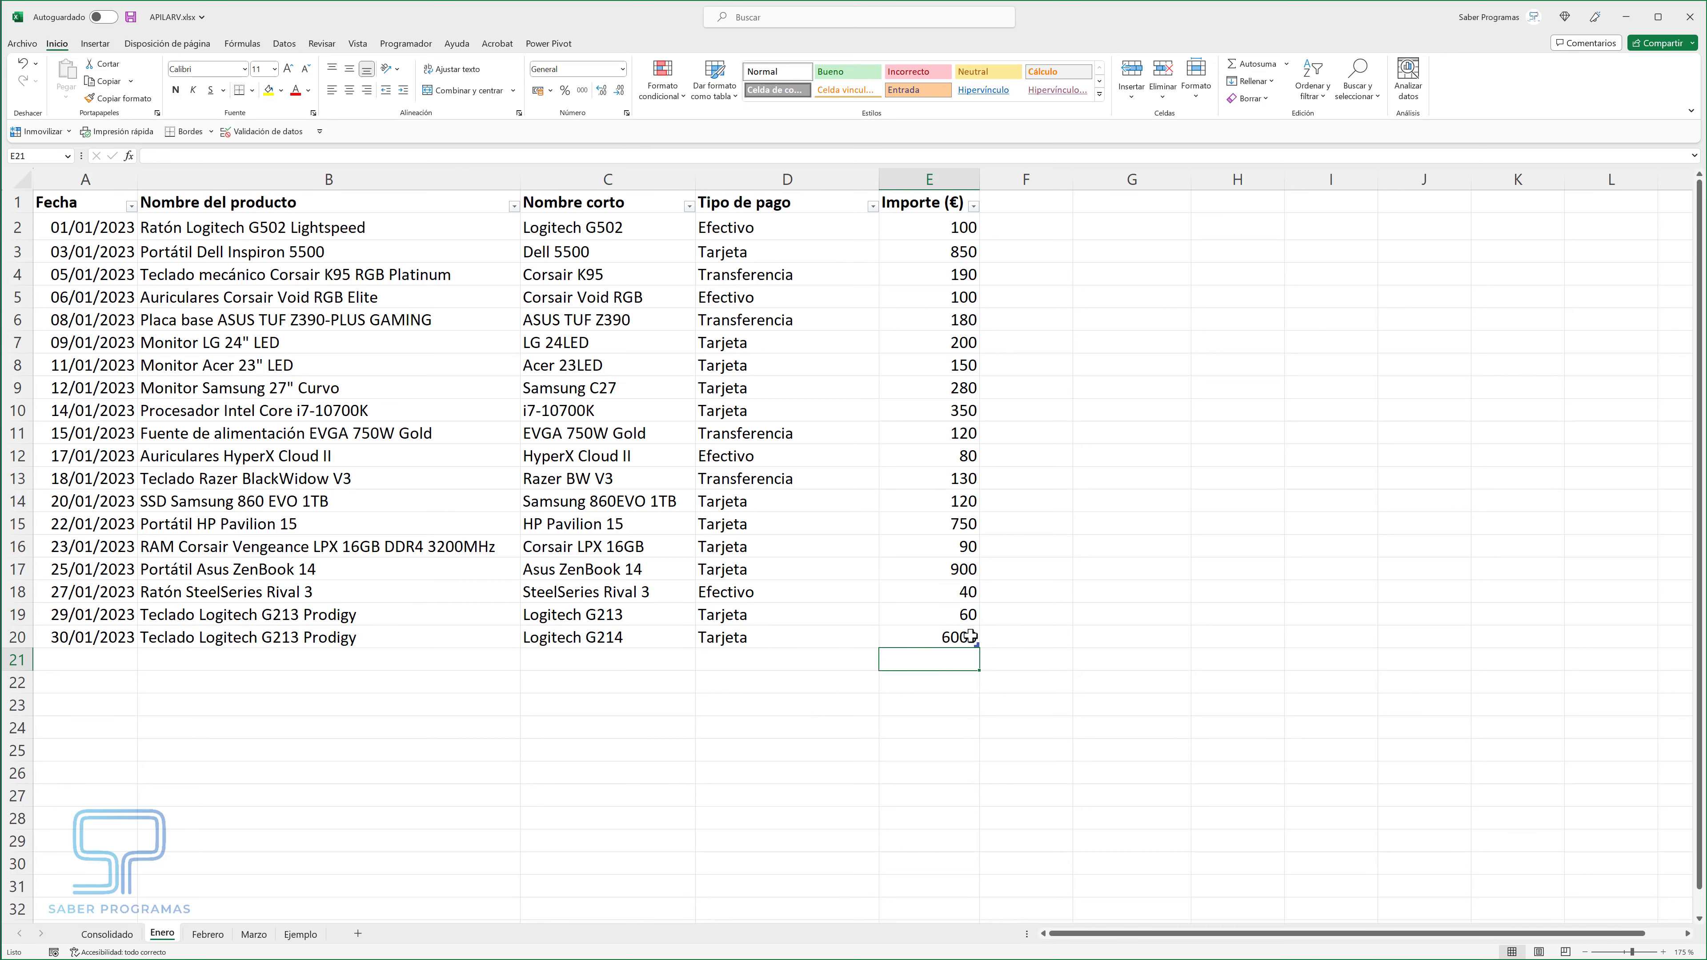
click(109, 933)
click(14, 551)
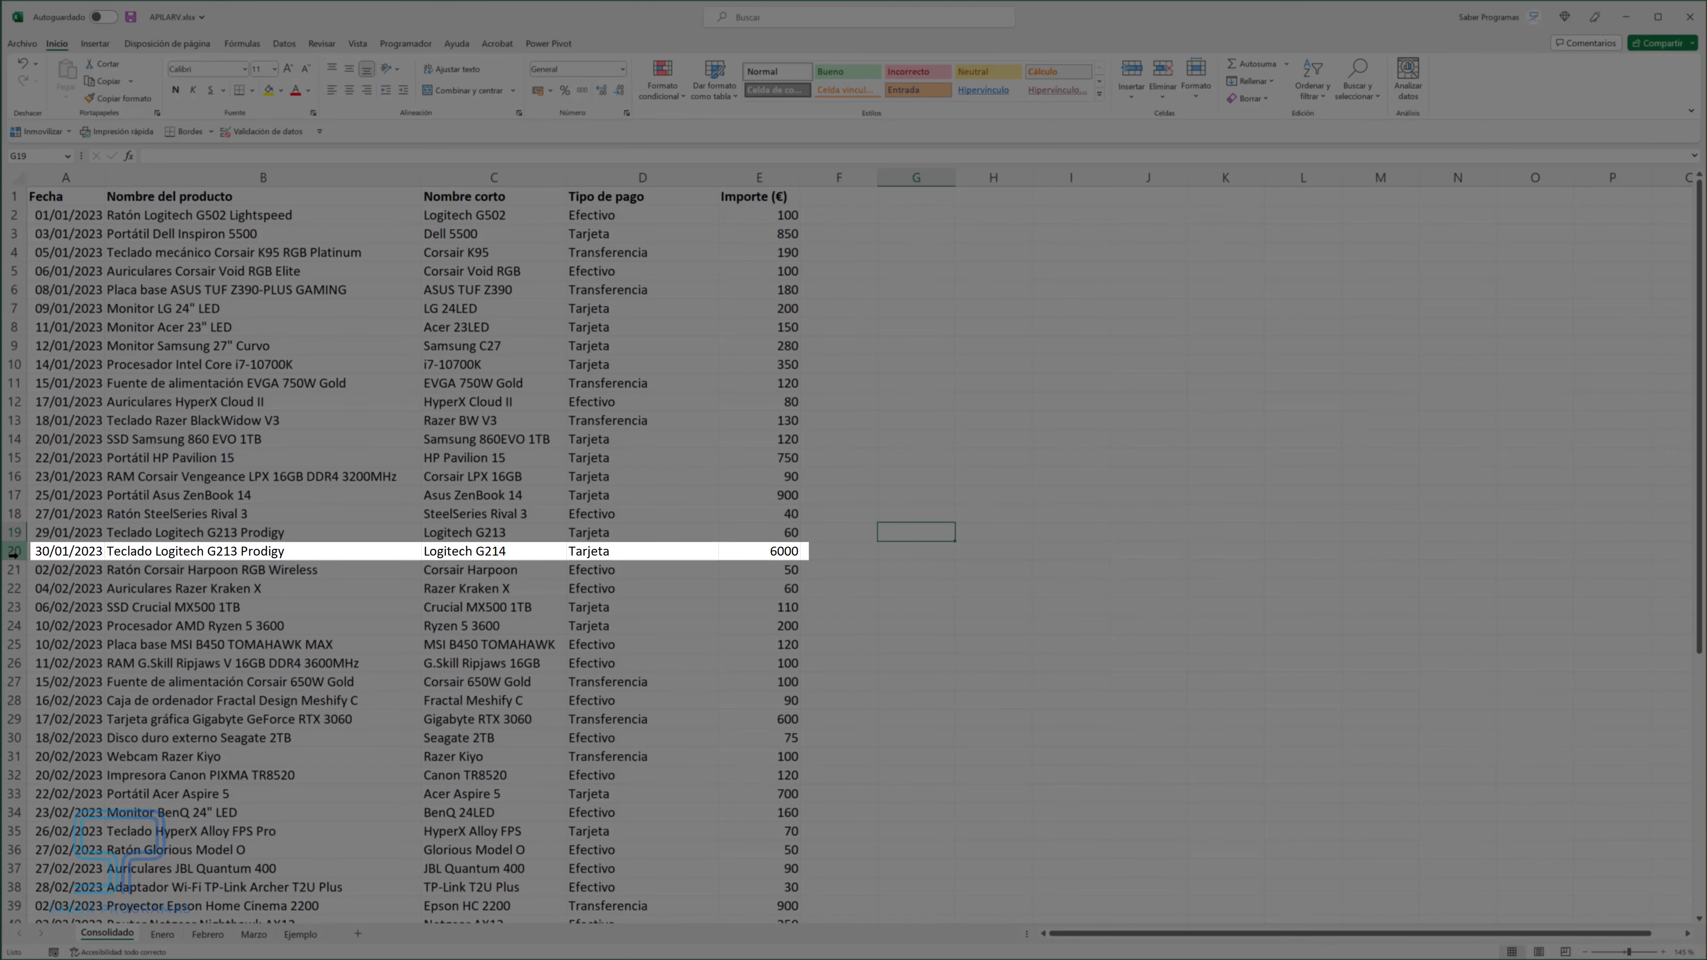